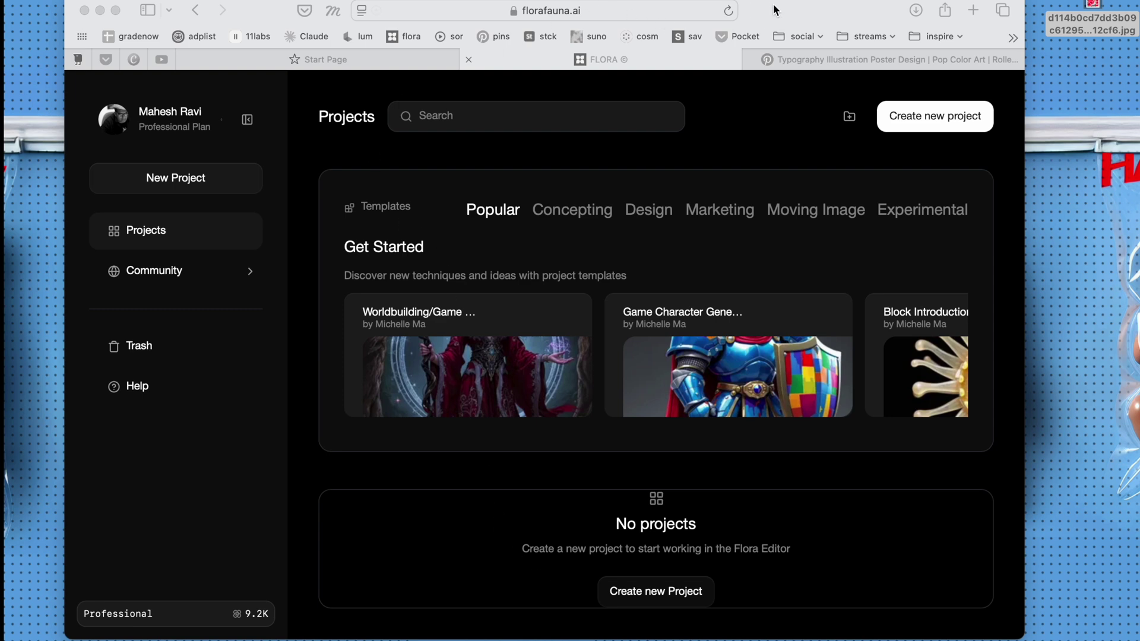
Create a new untitled project and add a GPT-4o Mini Text block, moved to the left.
left_click_drag(771, 9, 766, 7)
left_click(893, 114)
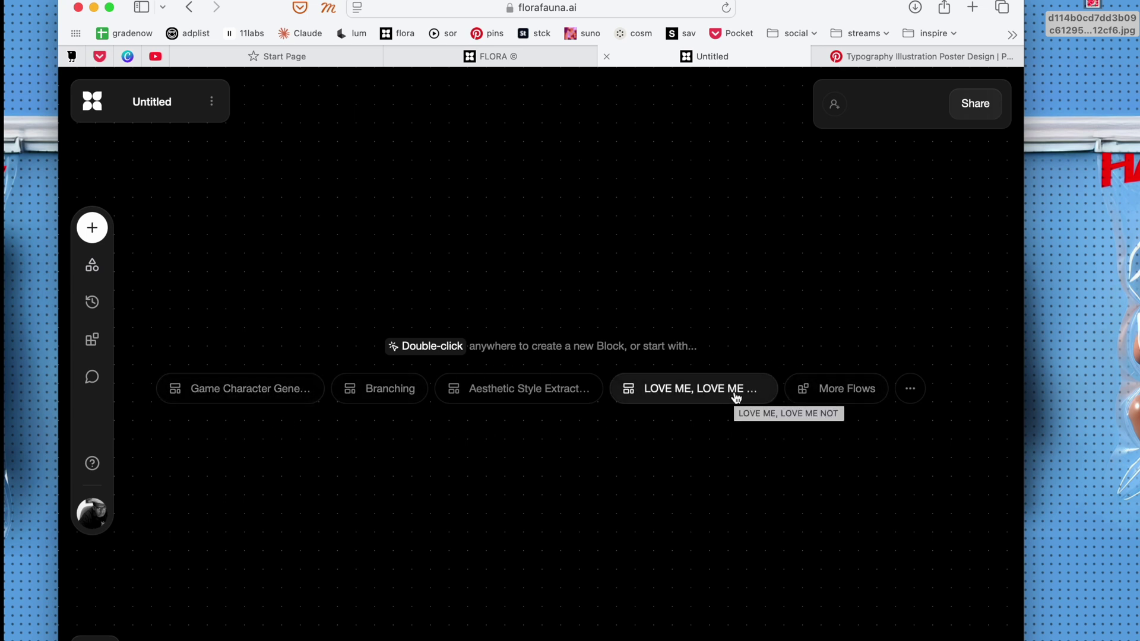
left_click(85, 235)
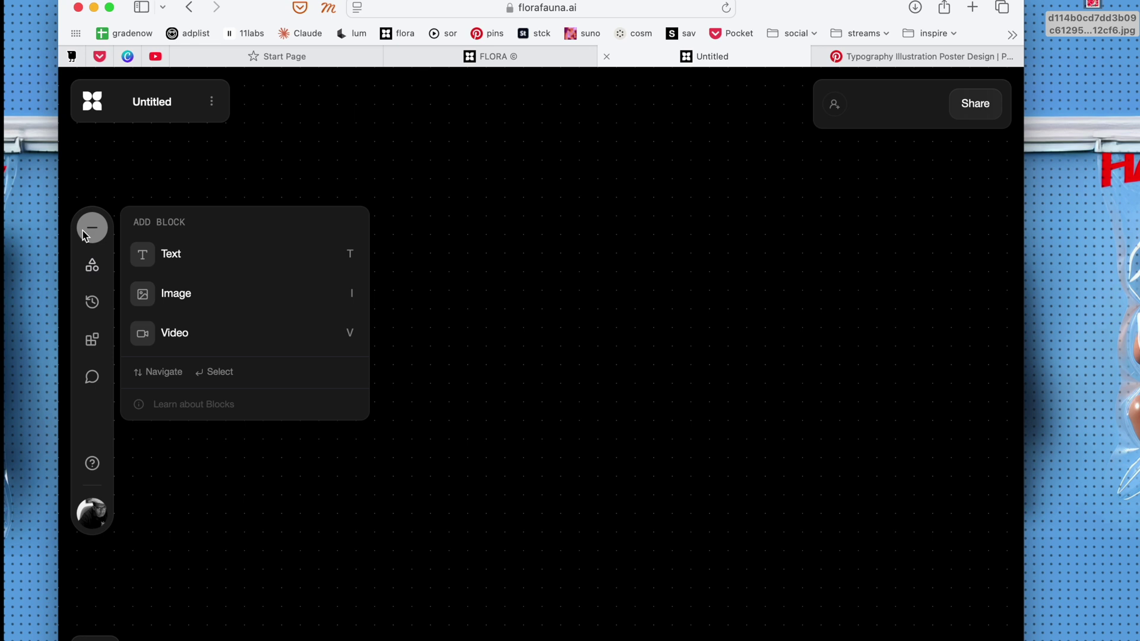
left_click(153, 249)
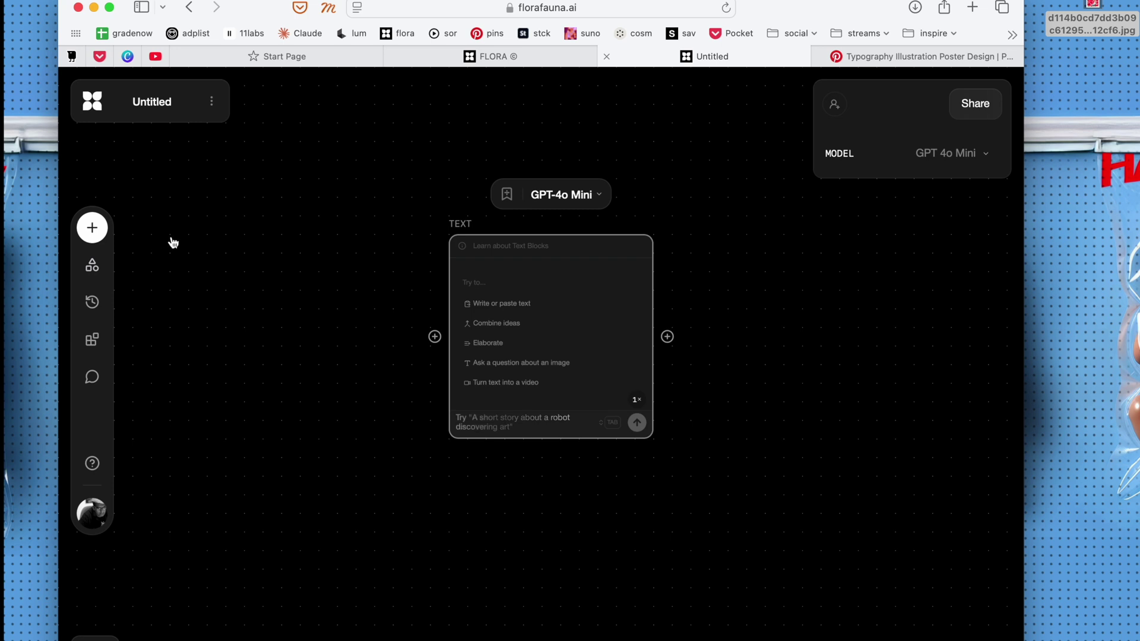
left_click_drag(458, 224, 272, 223)
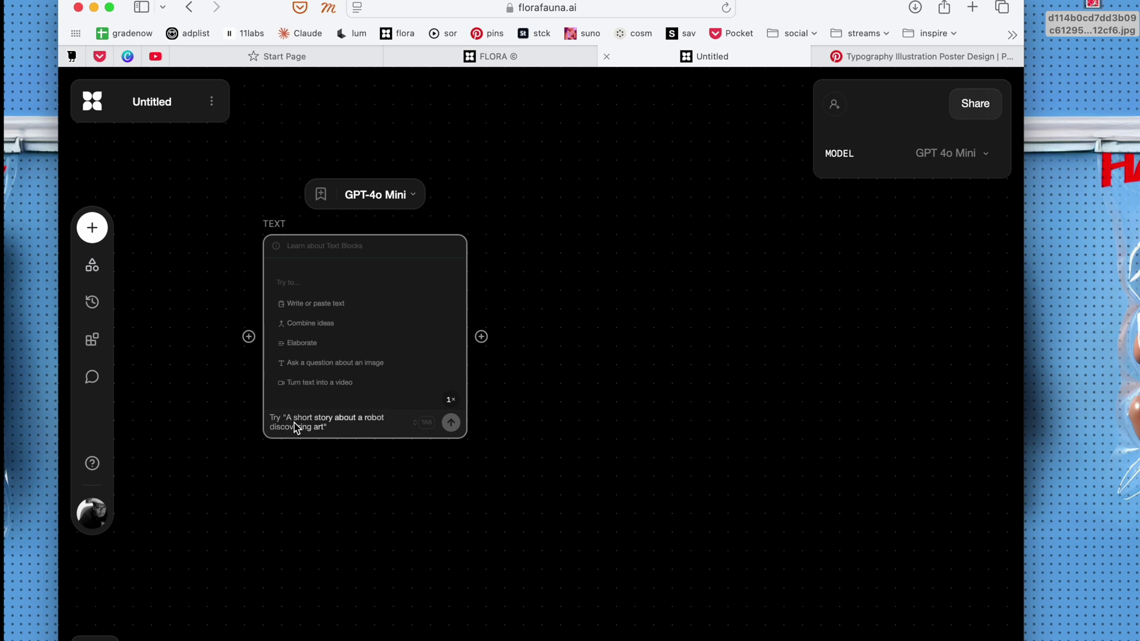
Have GPT-4o Mini write a typographic poster prompt for 'time is a methodological healer', then link a new block.
type("write a prompt ")
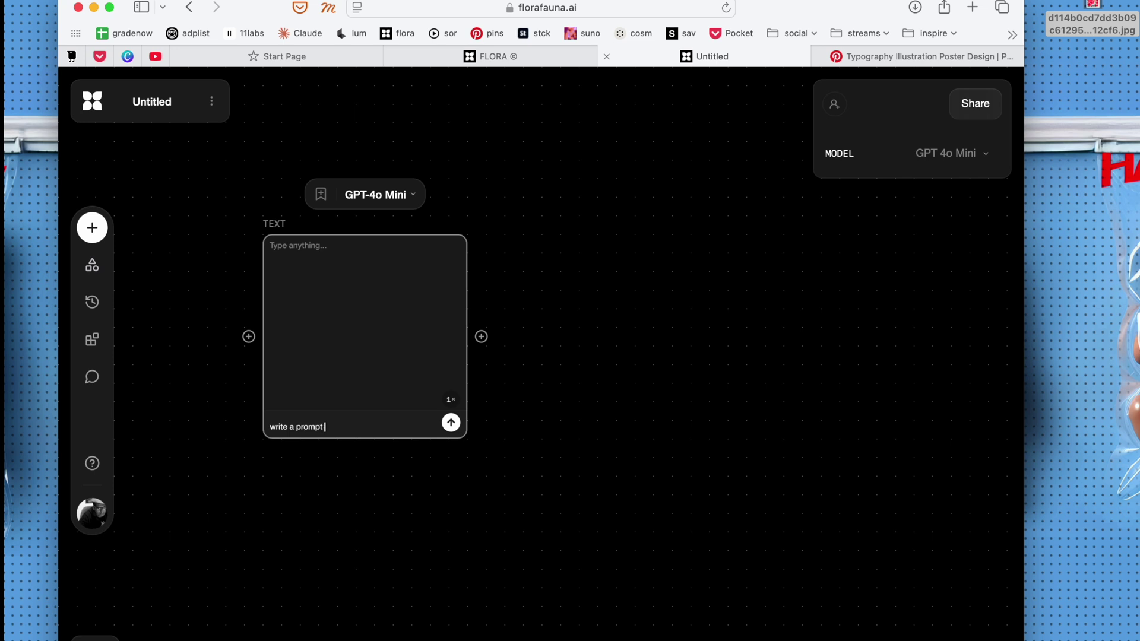
type("for creating a typographic poster wh")
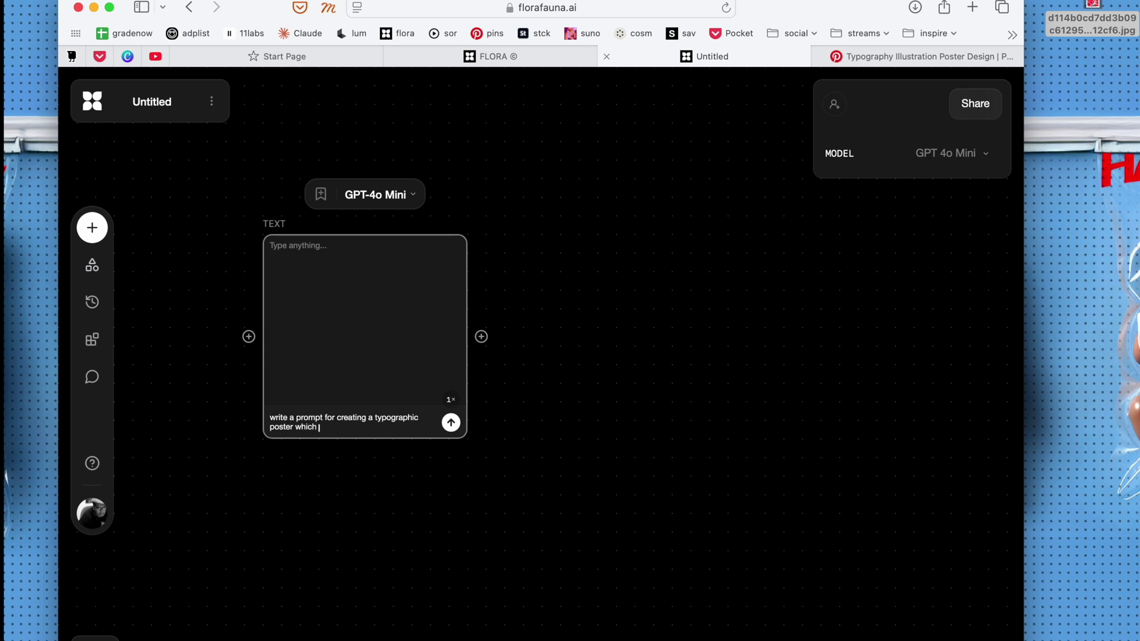
type("ich says")
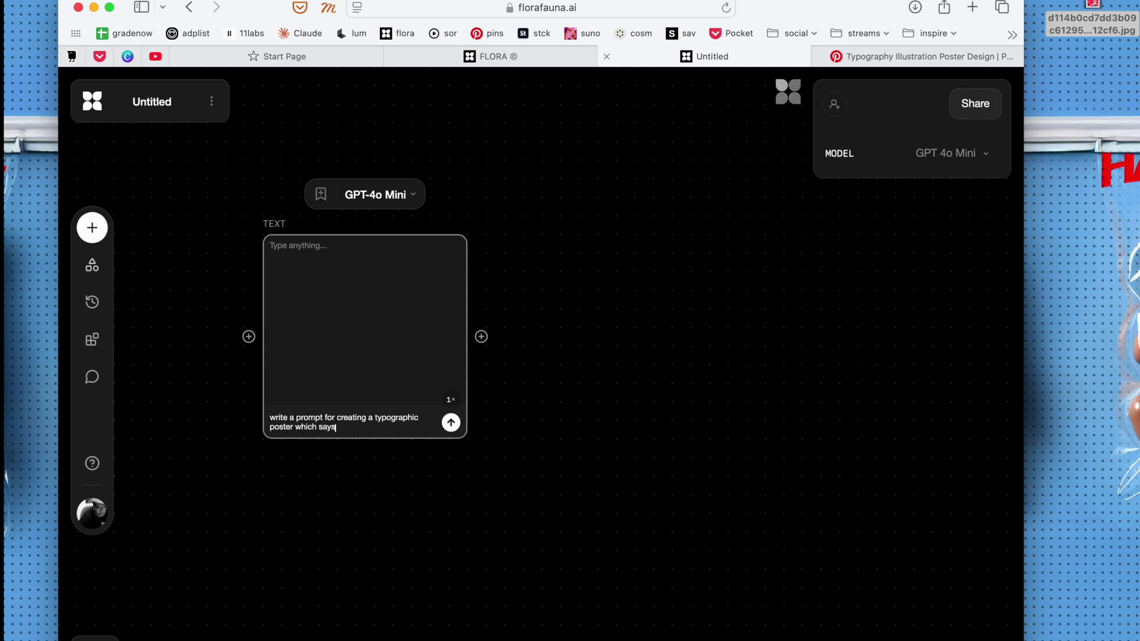
type(" \"time")
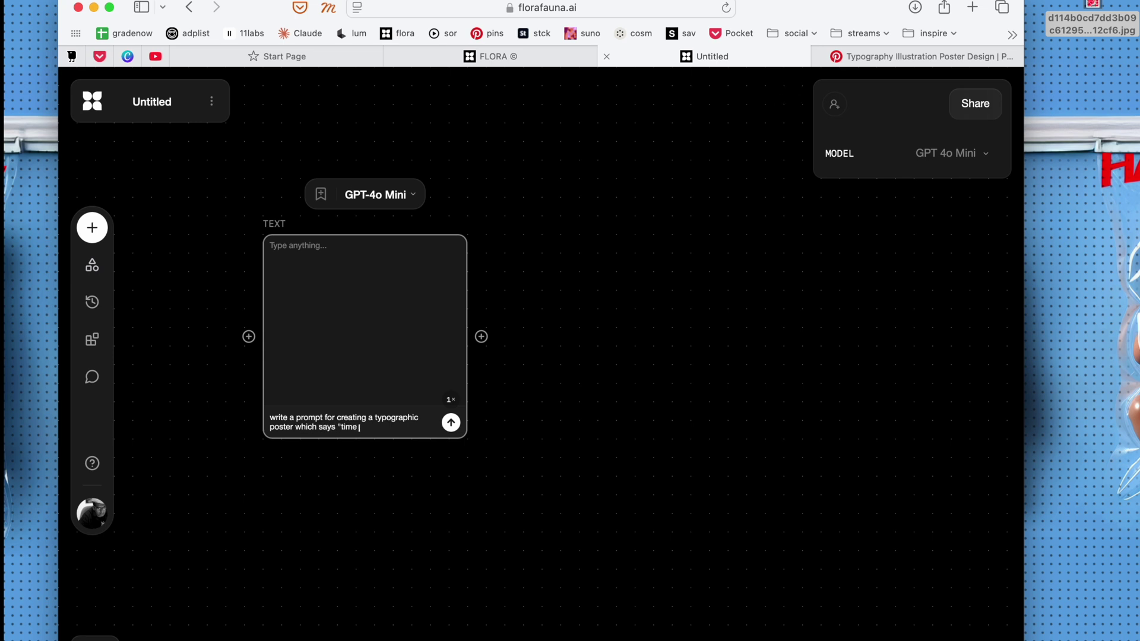
type(" is a methodological healer\"")
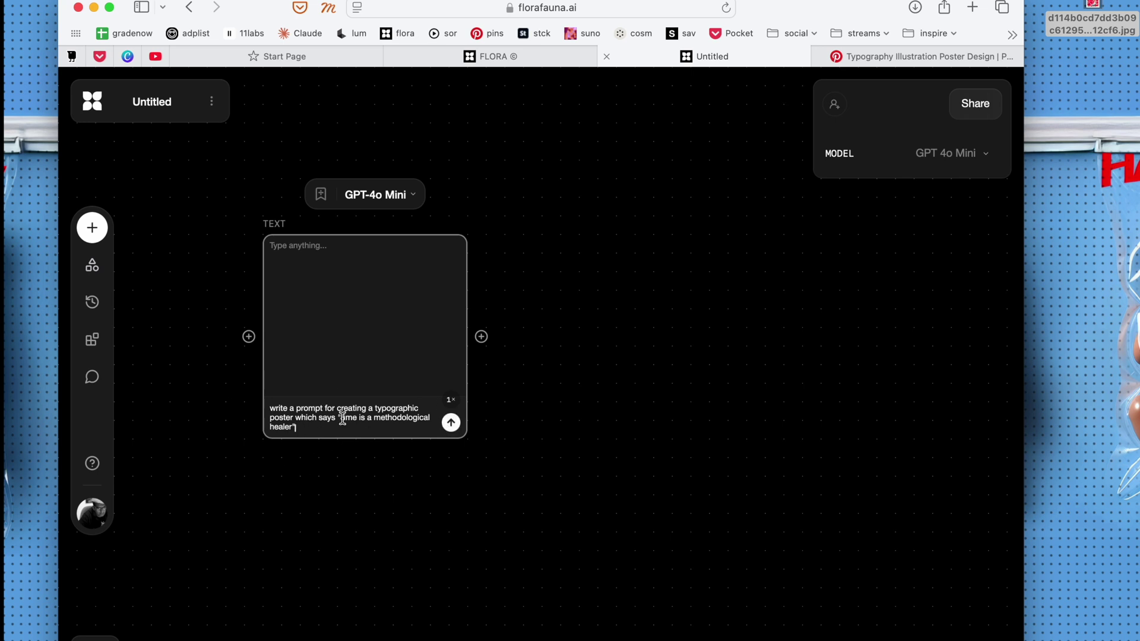
left_click(451, 423)
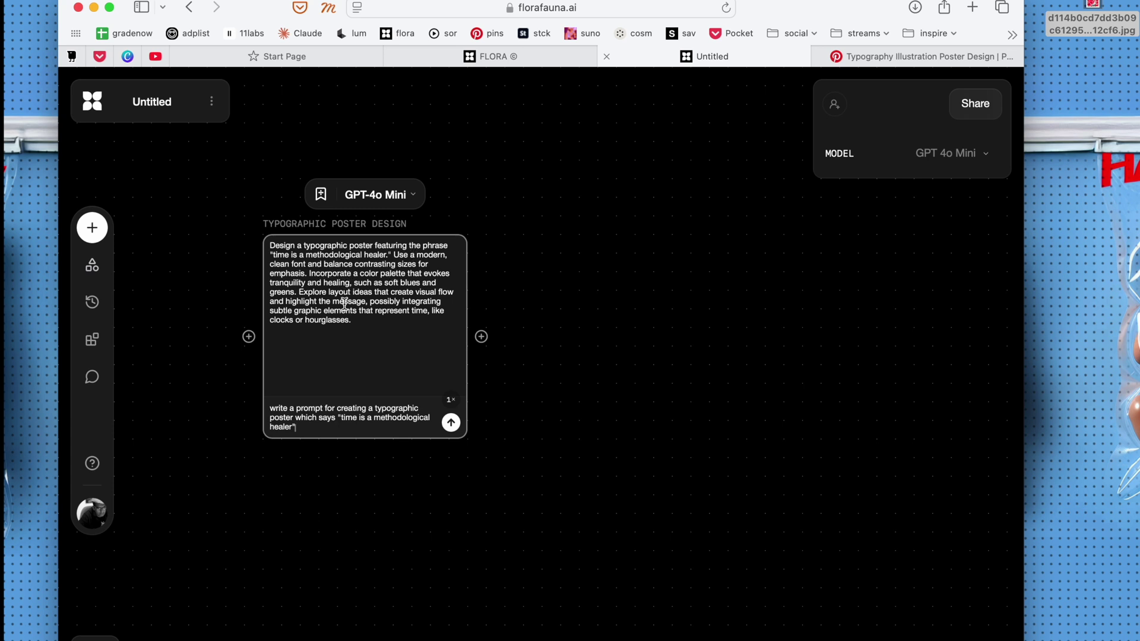
left_click_drag(275, 228, 204, 239)
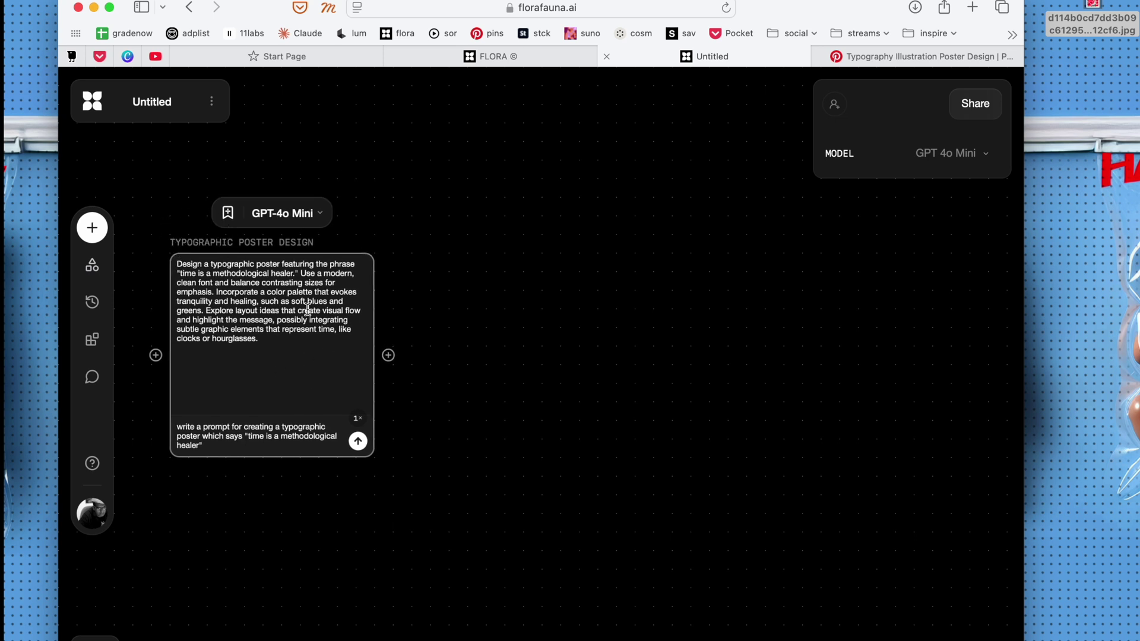
left_click_drag(261, 331, 262, 285)
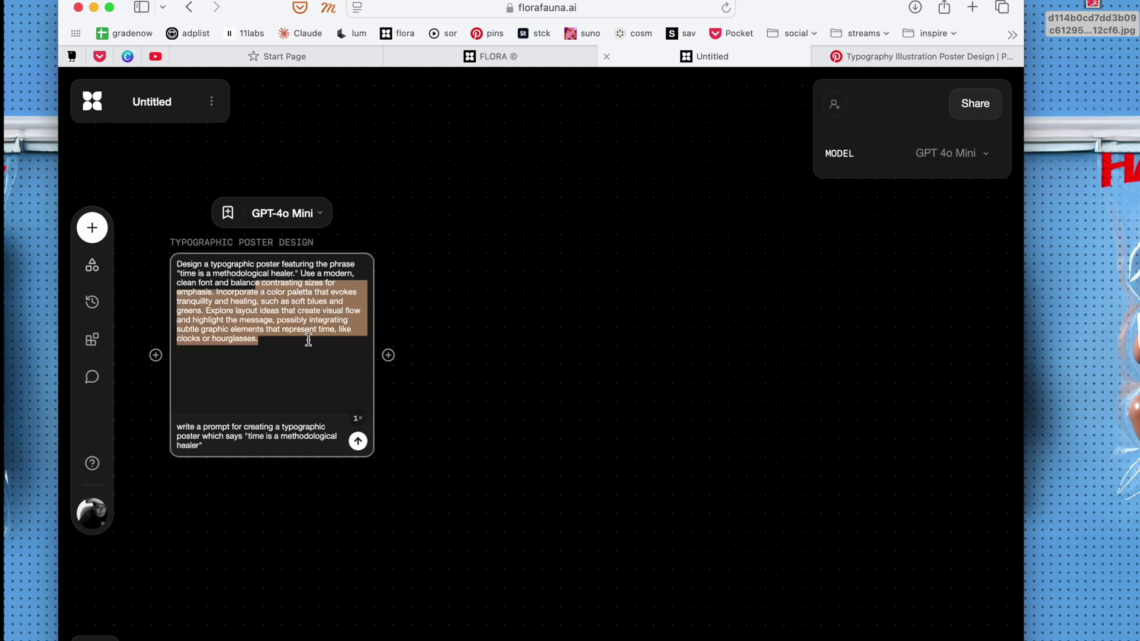
left_click(309, 340)
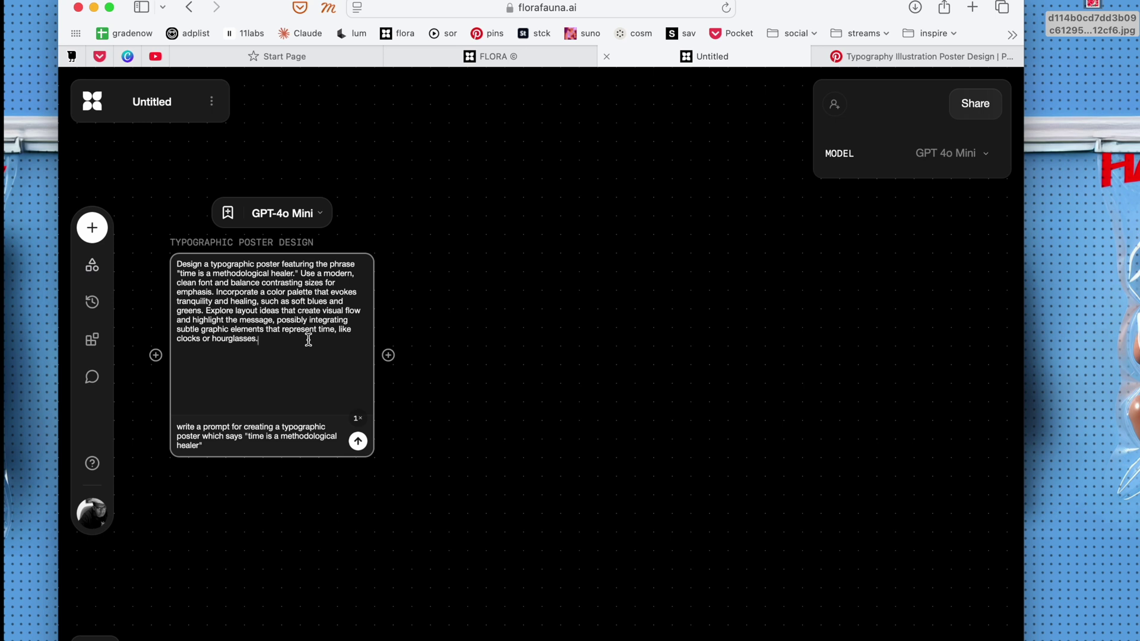
left_click_drag(391, 354, 510, 222)
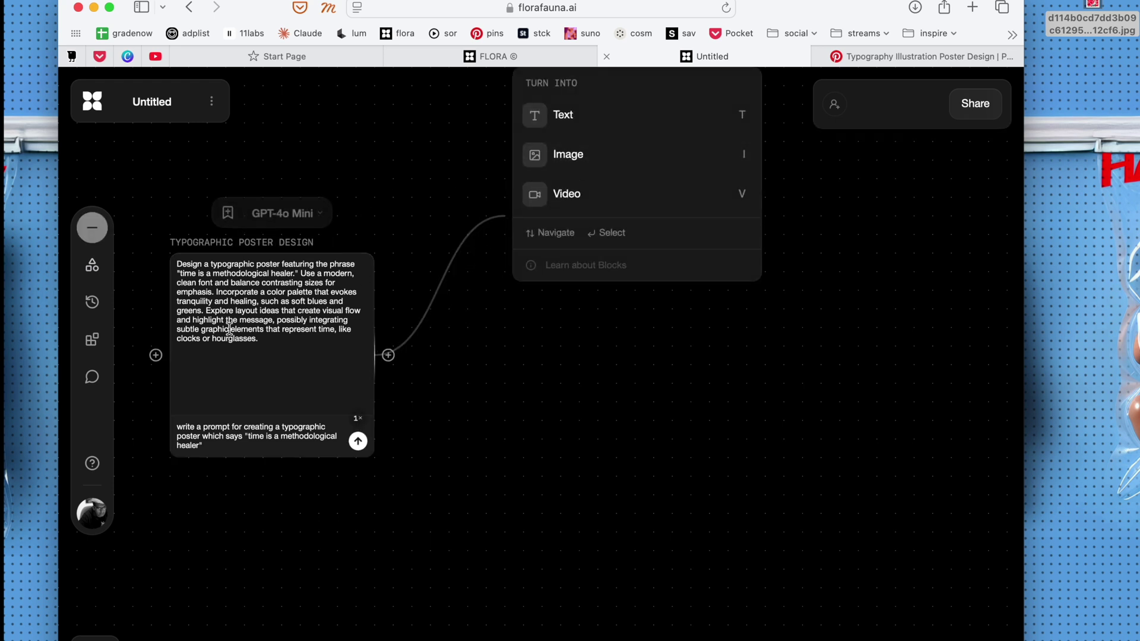
Turn the link into an Ideogram 2.0 image block, Portrait (2:3), set to 3 images.
left_click(527, 155)
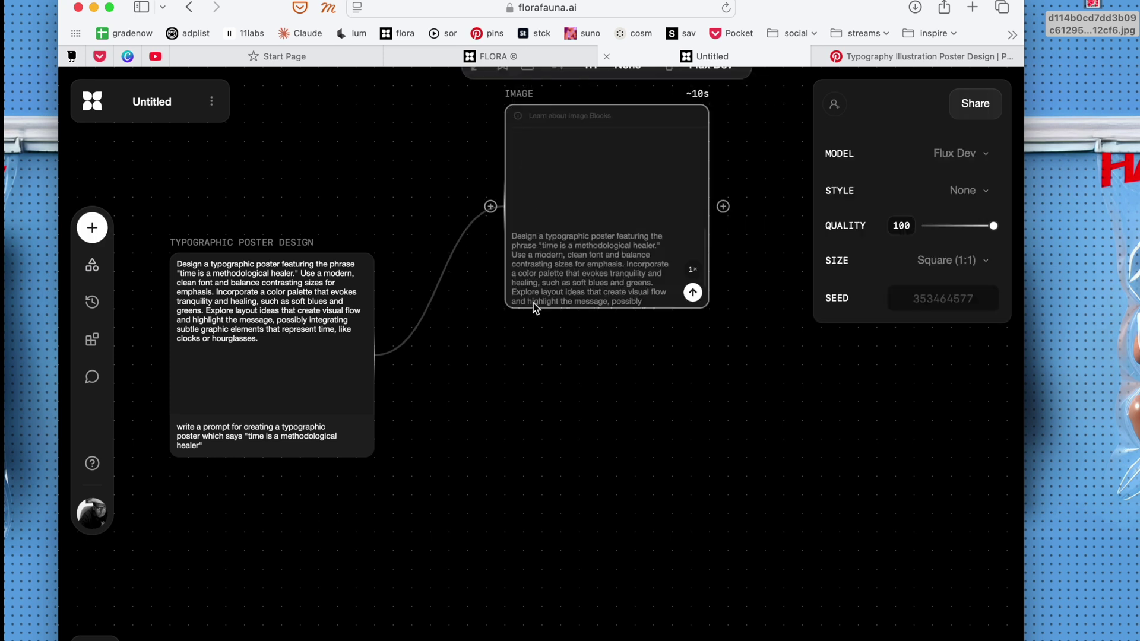
left_click_drag(536, 93, 481, 135)
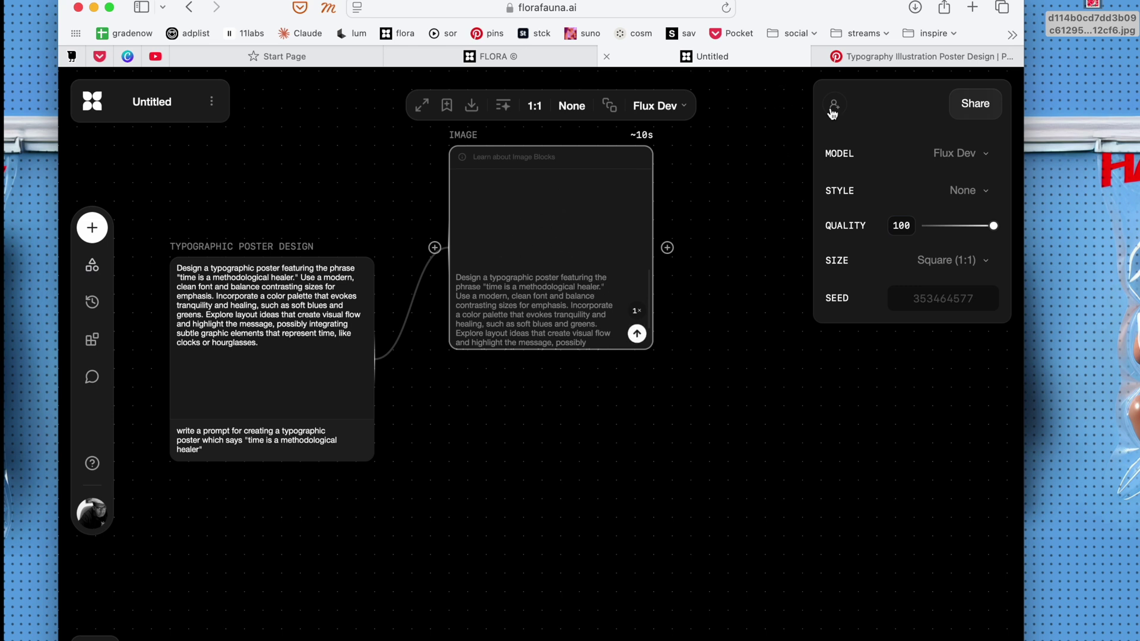
left_click(976, 153)
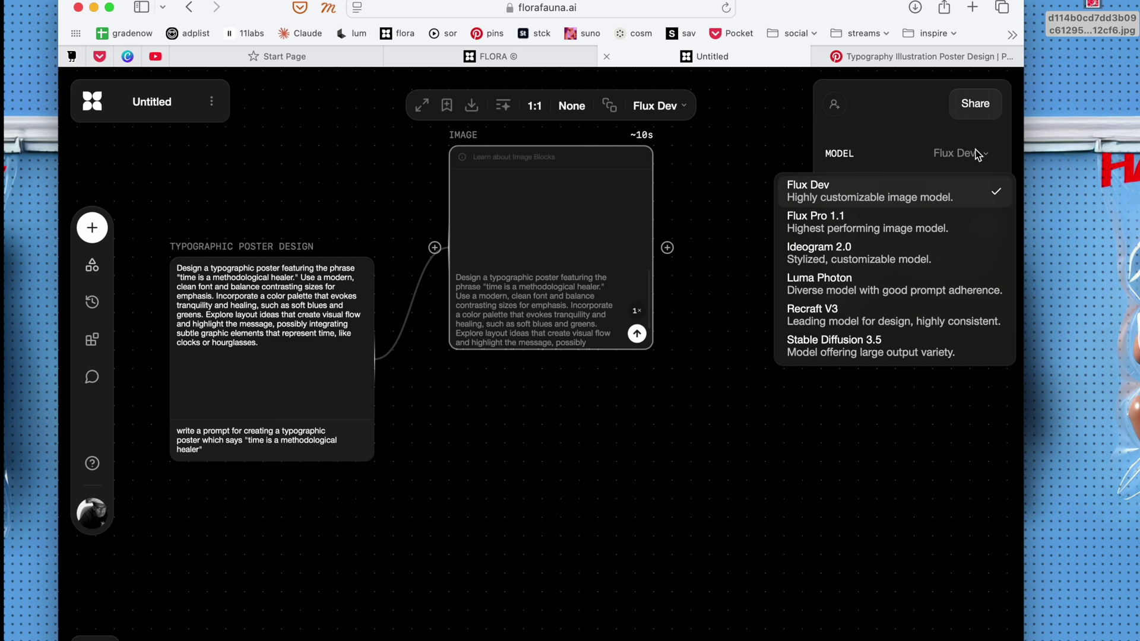
left_click(848, 257)
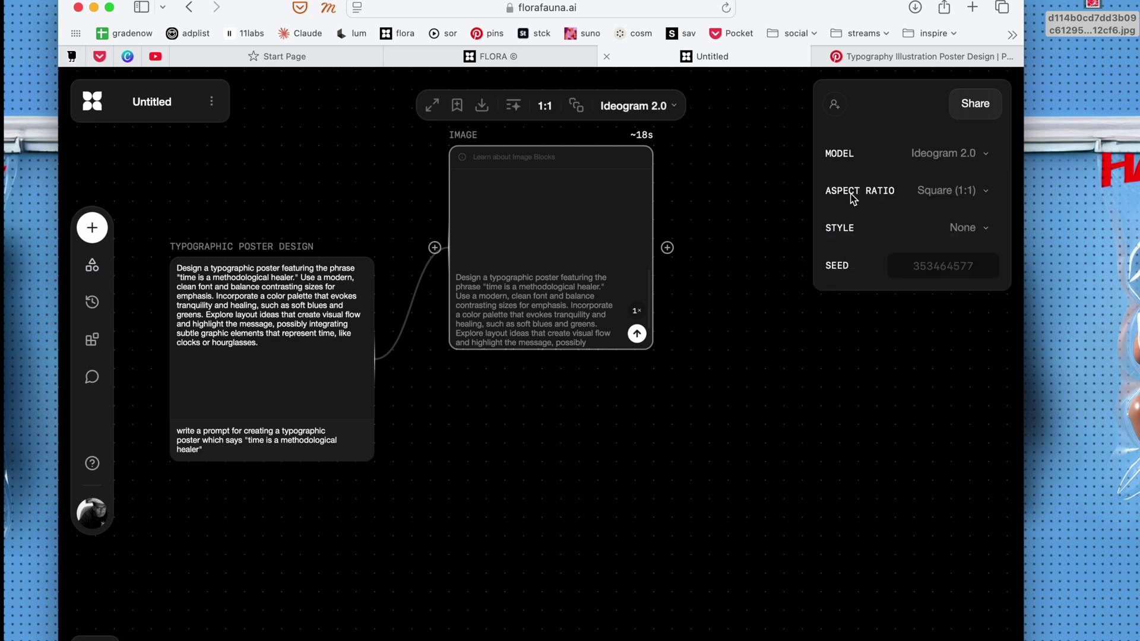
left_click(957, 191)
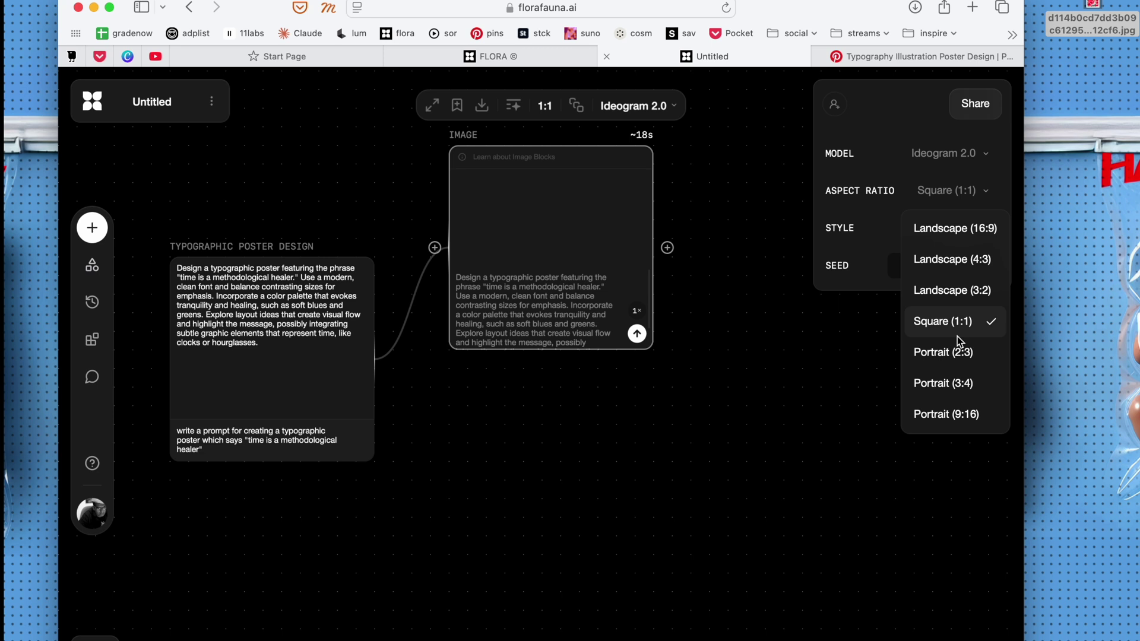
left_click(940, 355)
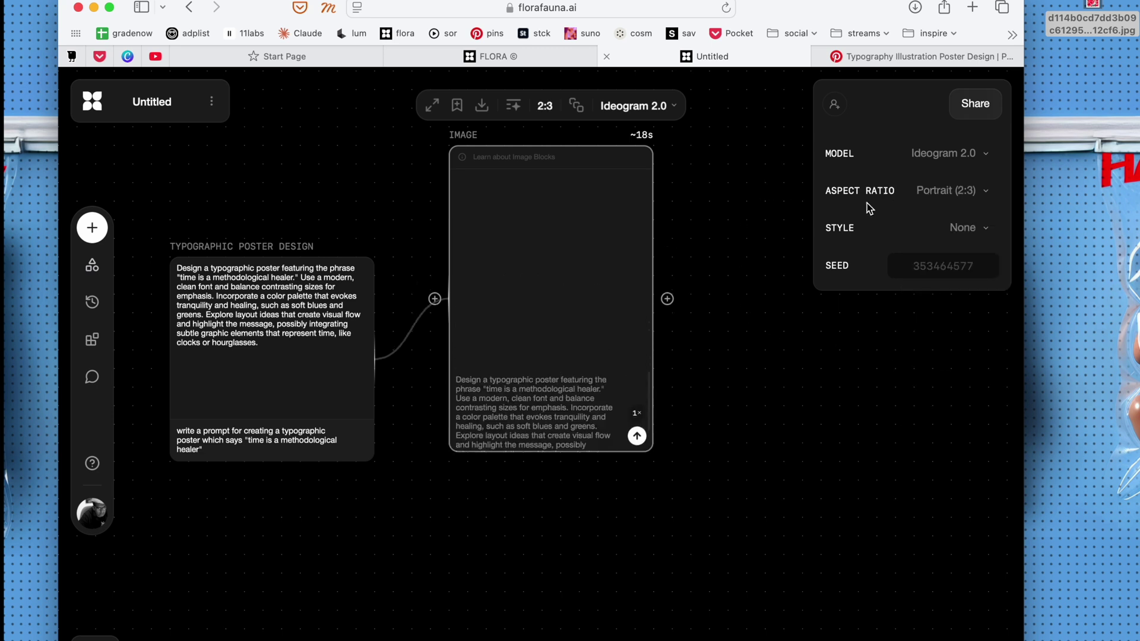
left_click(637, 417)
left_click(637, 385)
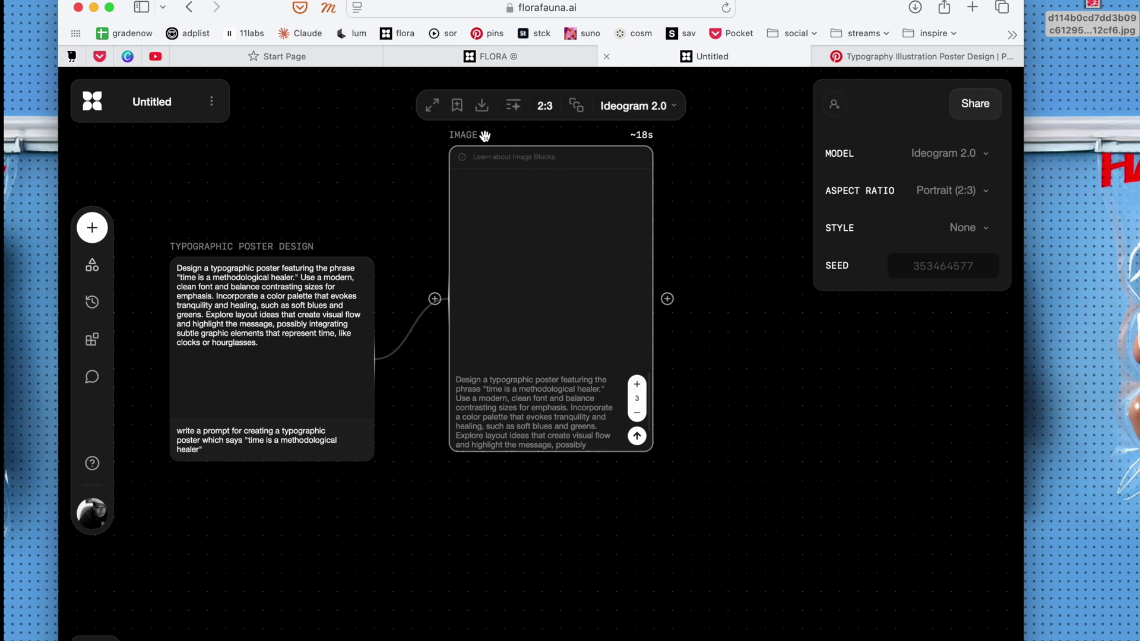
mouse_move(479, 141)
left_mouse_down()
mouse_move(459, 176)
mouse_move(461, 127)
left_mouse_up()
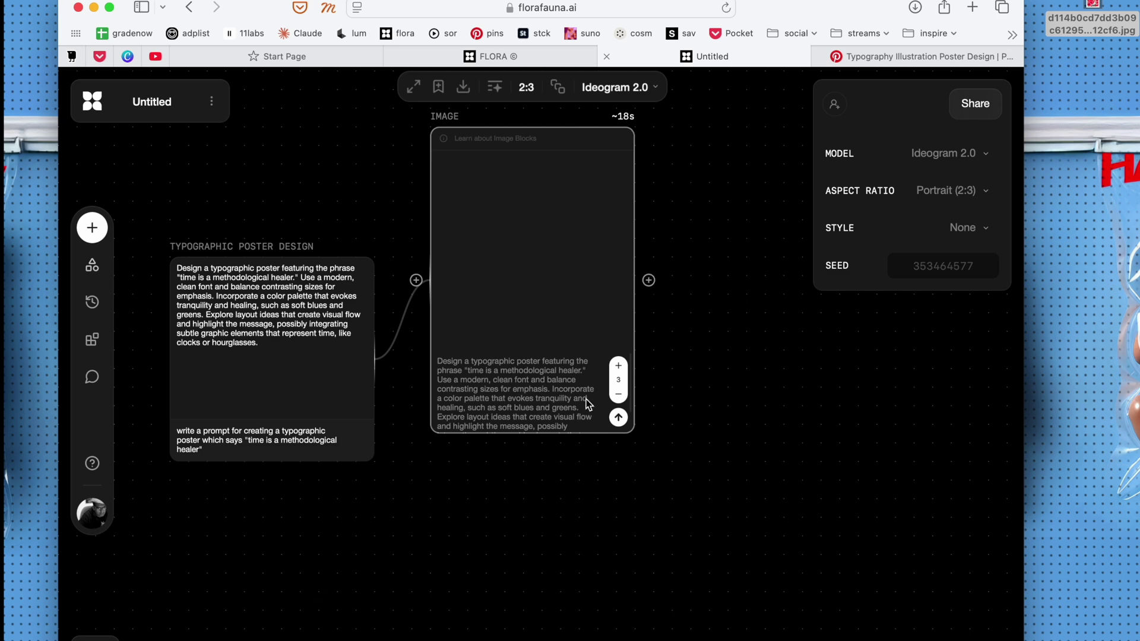
Generate the three posters and zoom out to see all the image blocks.
left_click(618, 418)
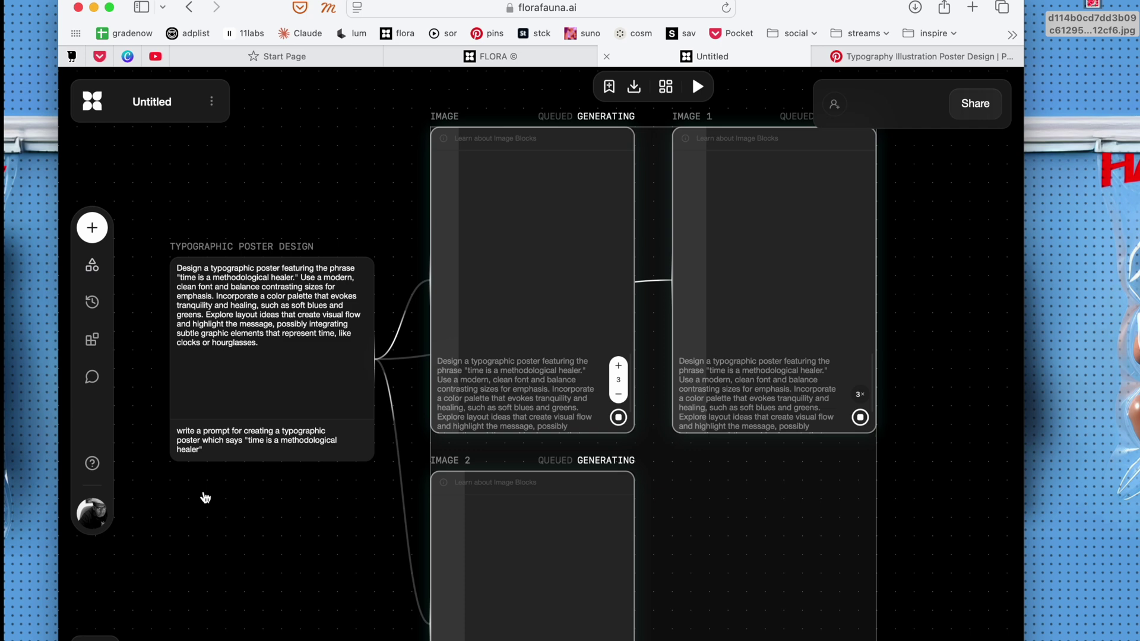
key("ctrl+minus")
key("ctrl+minus")
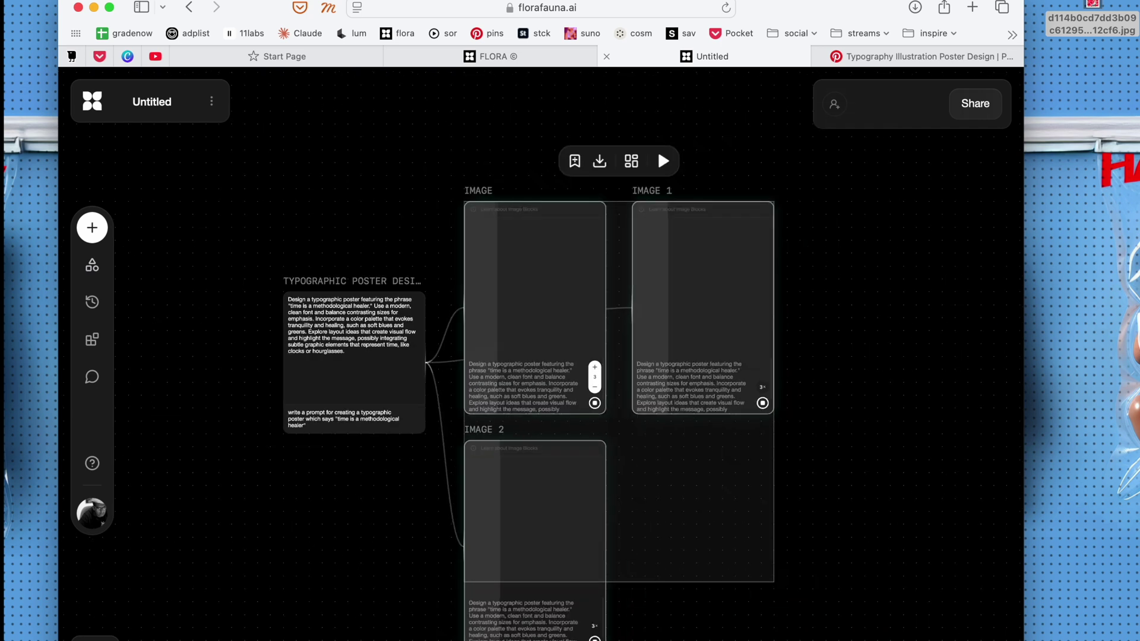
double_click(287, 552)
left_click(263, 571)
double_click(254, 555)
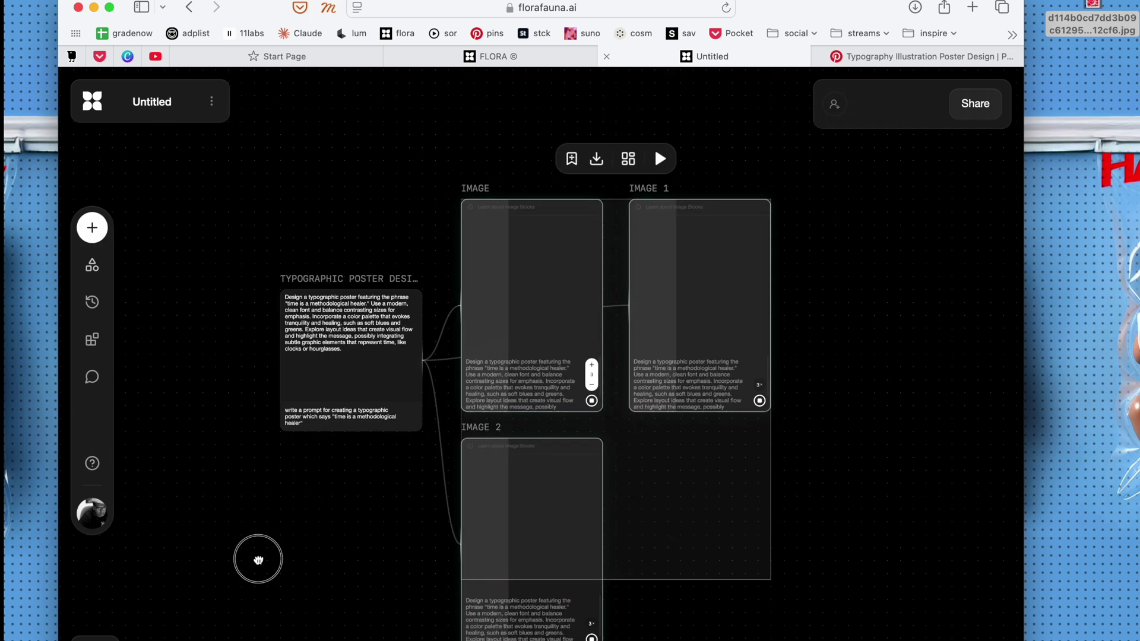
left_click(768, 465)
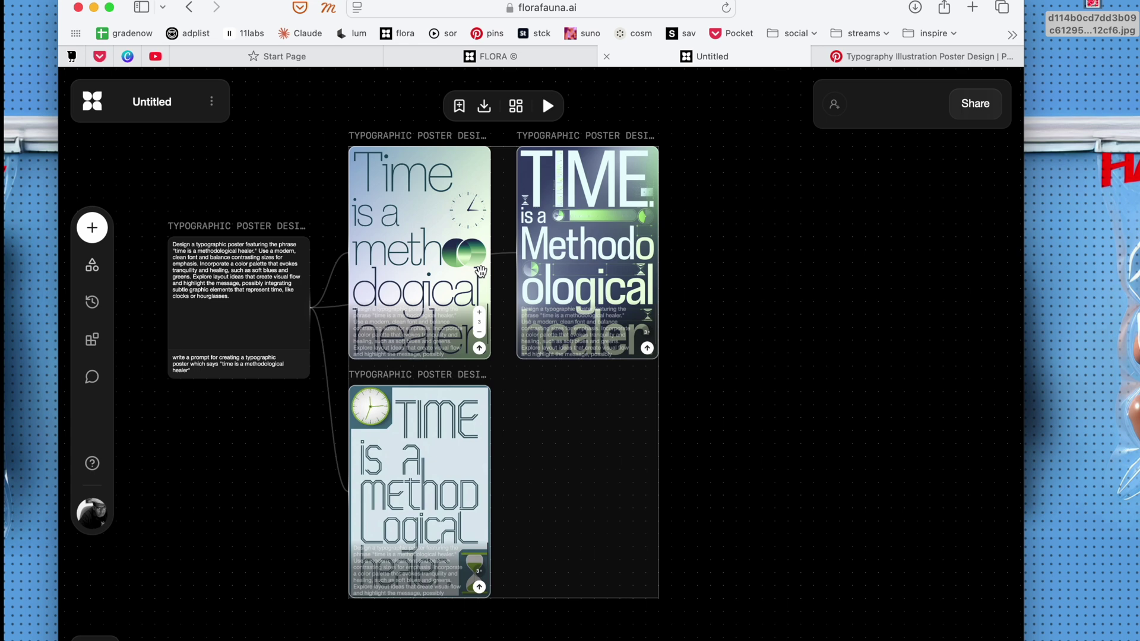
Reposition the three-poster group beside its prompt and pan the canvas view.
left_click_drag(400, 301, 438, 288)
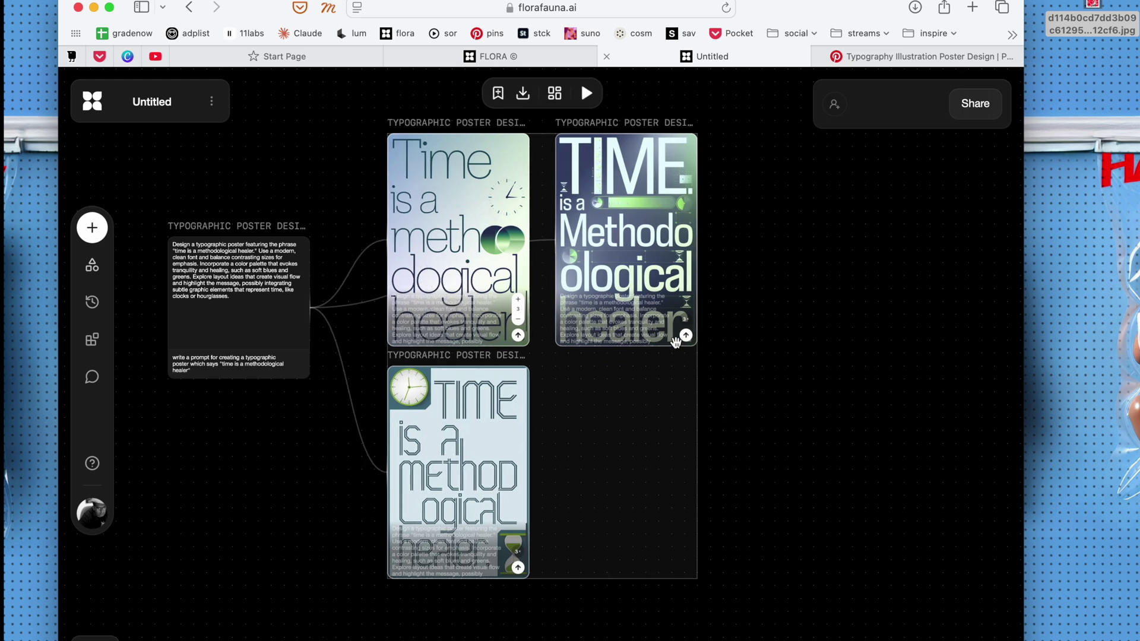
left_click_drag(468, 309, 562, 293)
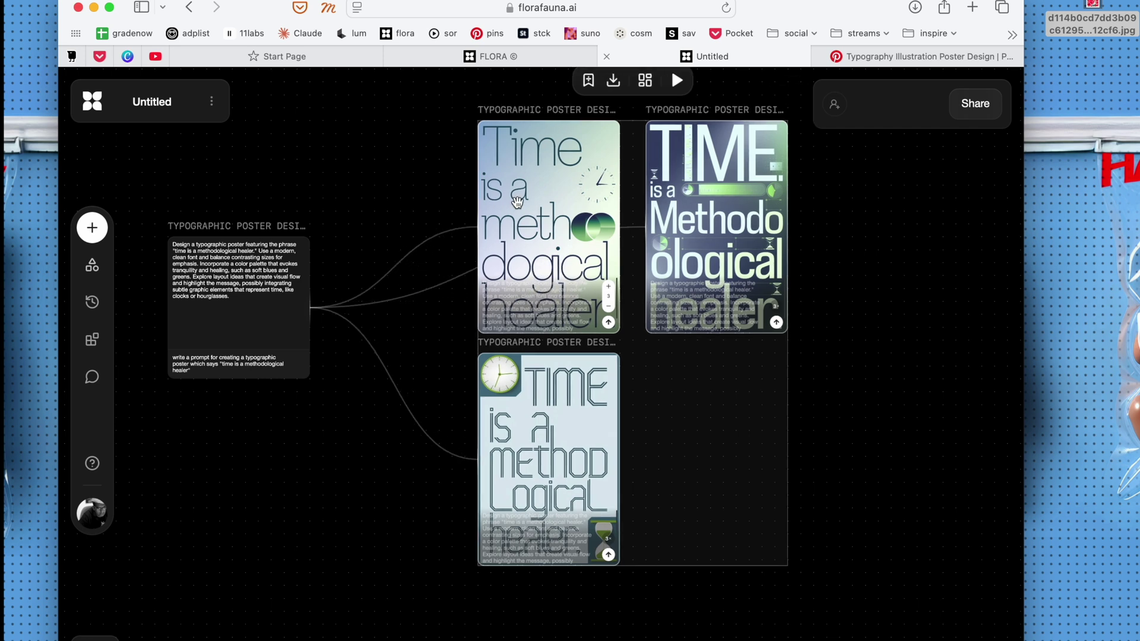
left_click_drag(517, 203, 439, 192)
left_click(825, 348)
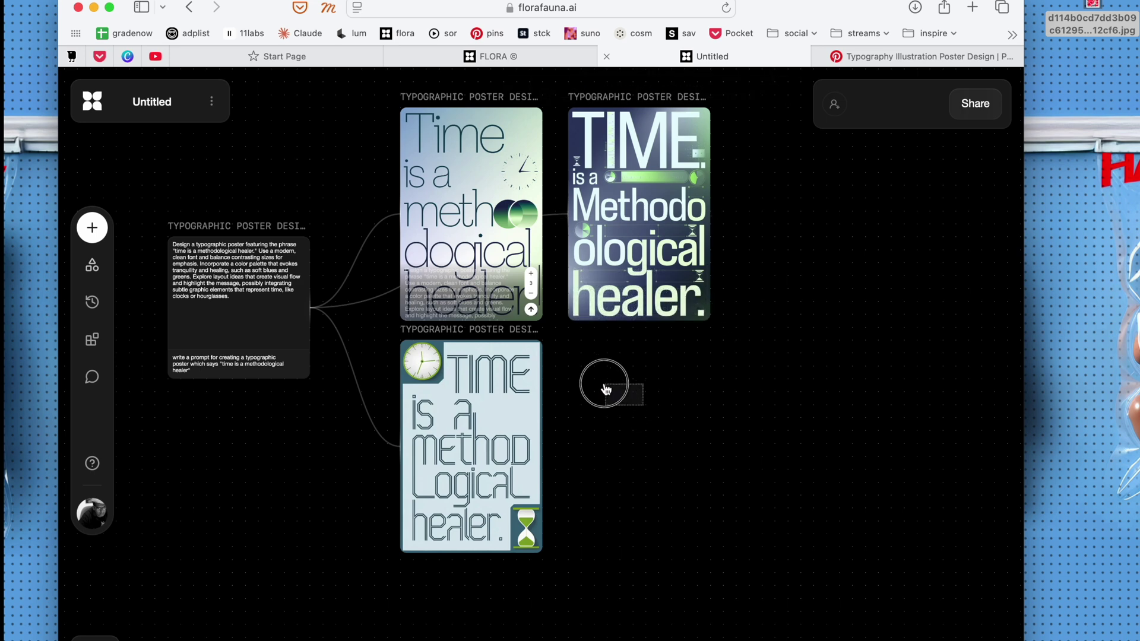
left_click_drag(655, 409, 559, 367)
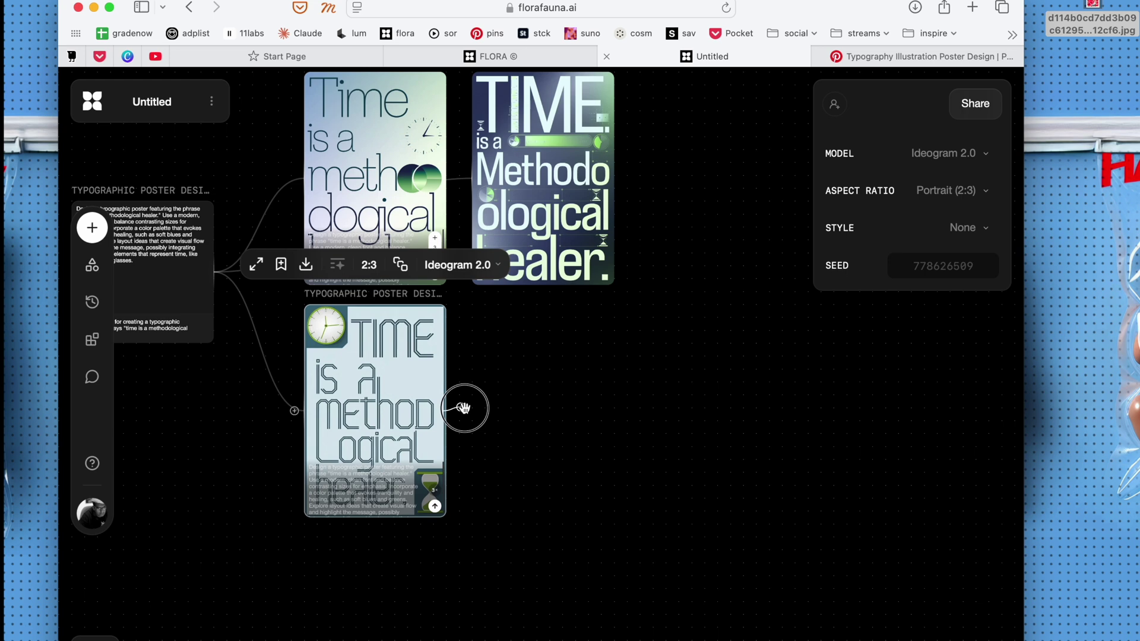
From the lower poster, ask a new text block to 'create a prompt to change the typography in this image'.
left_click_drag(455, 411, 651, 421)
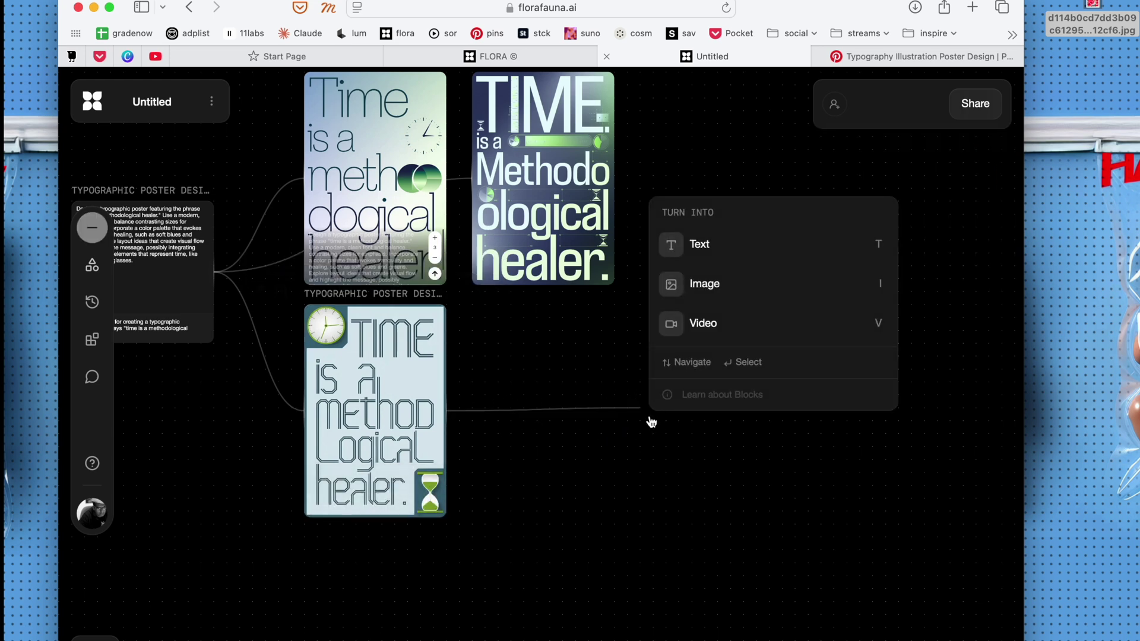
left_click(698, 255)
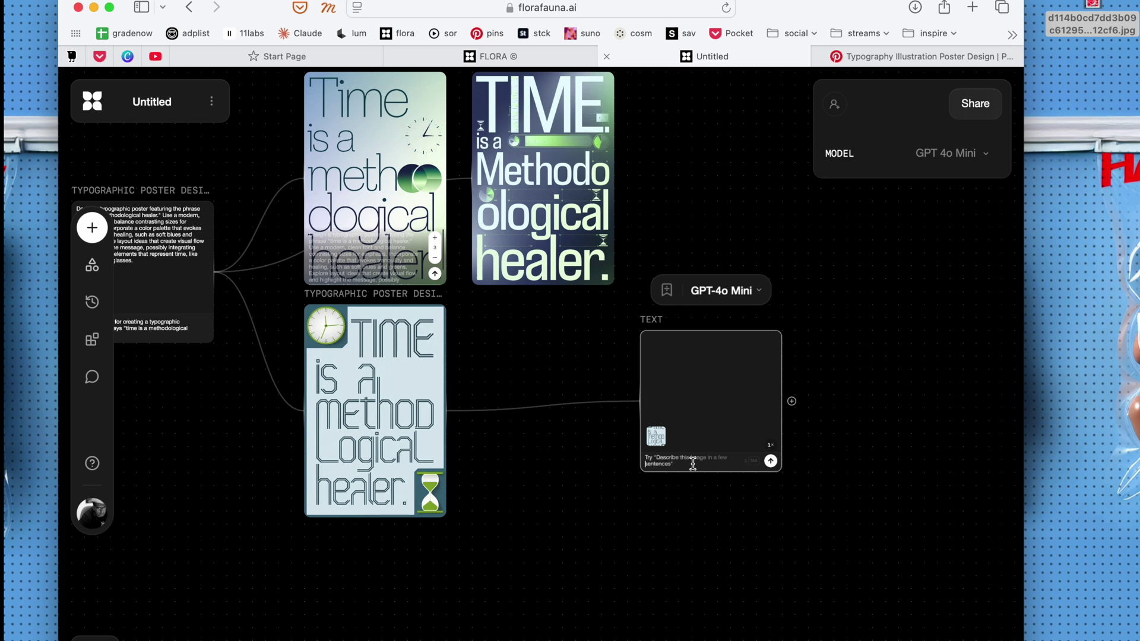
type("de")
key("BackSpace")
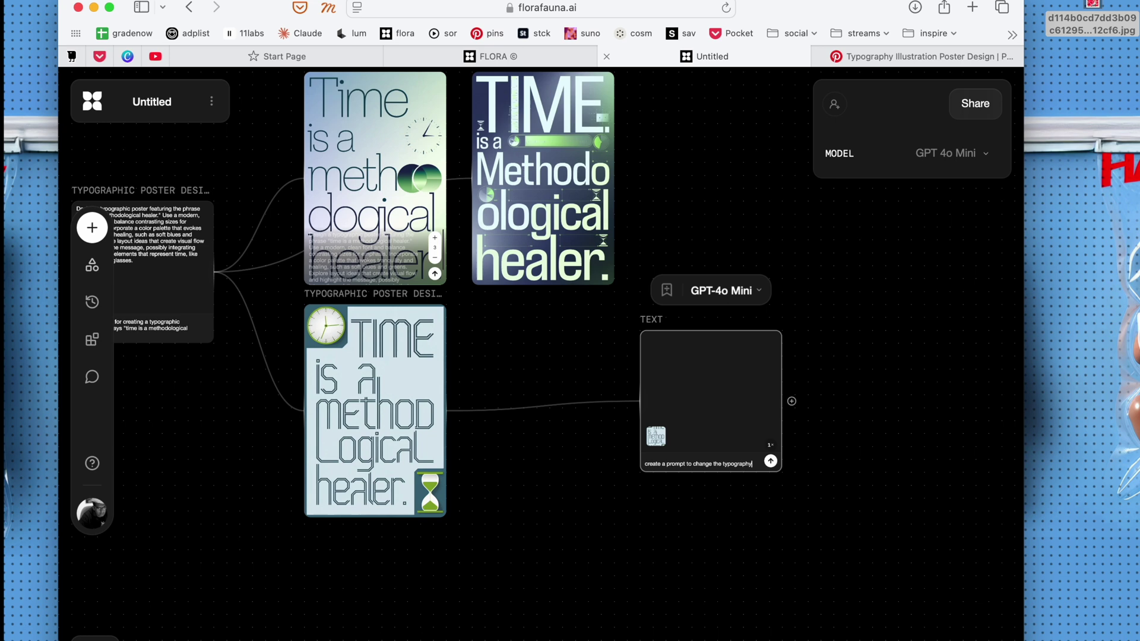
type("this image")
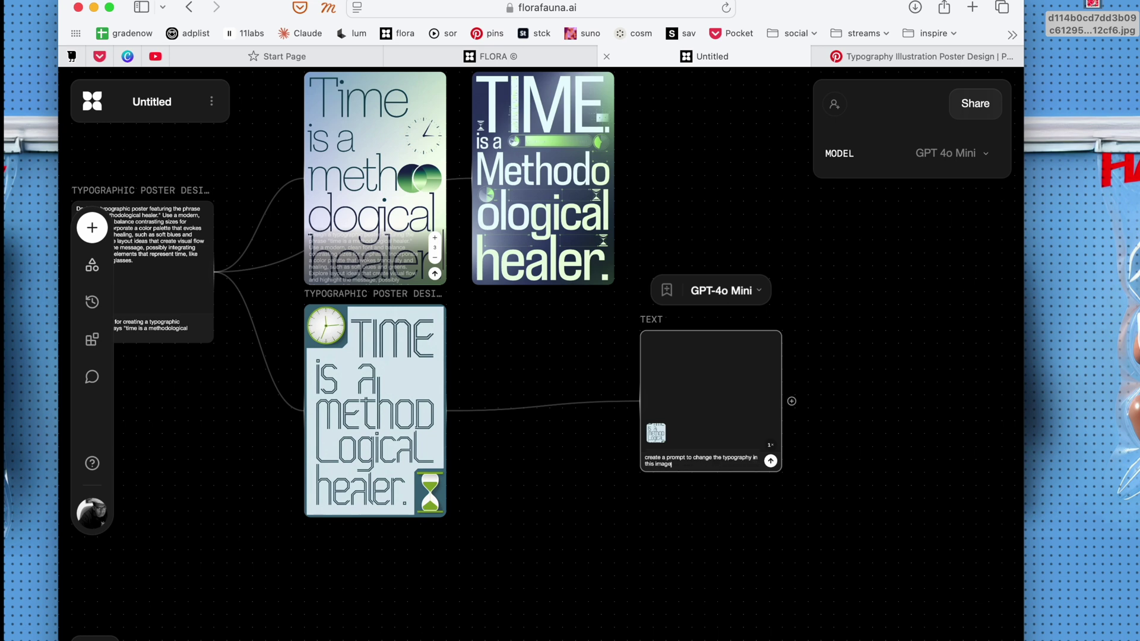
key("Return")
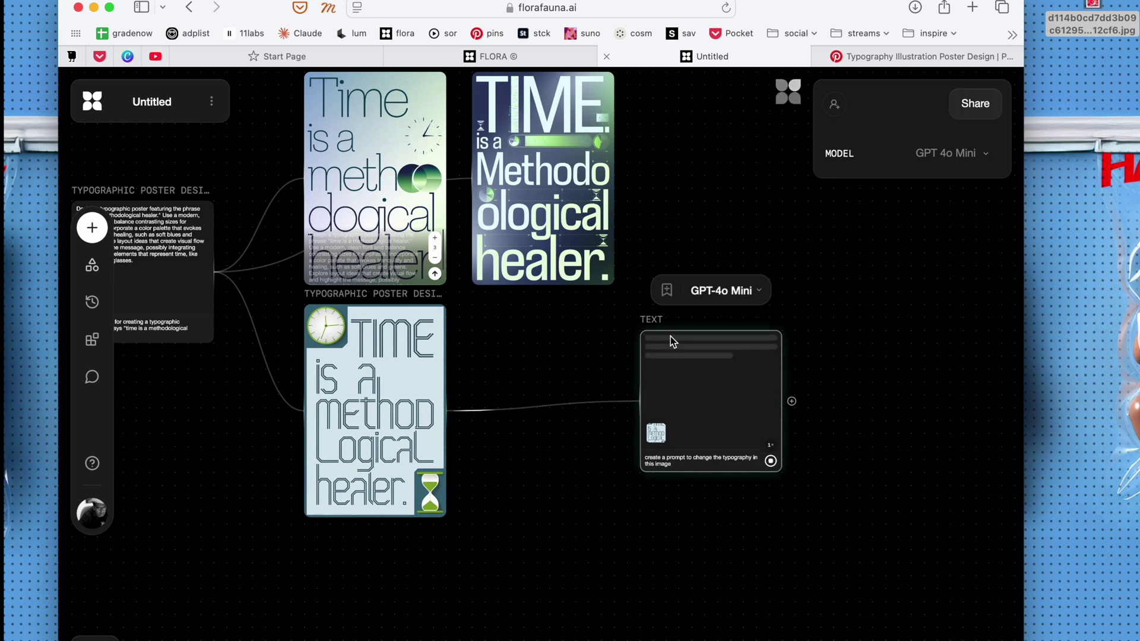
left_click_drag(657, 320, 540, 346)
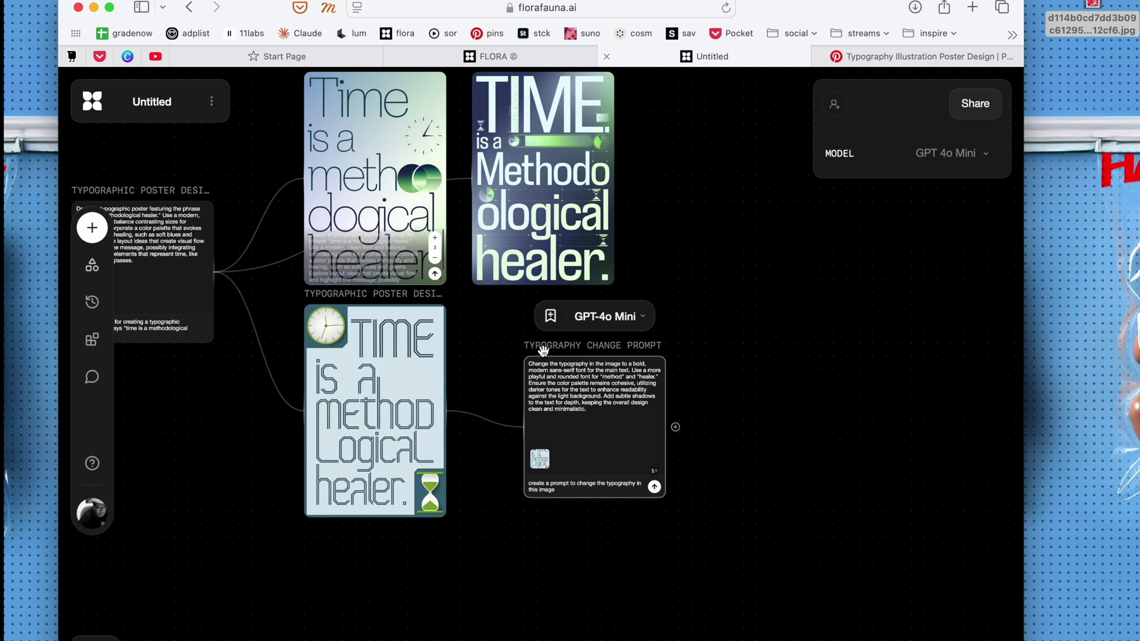
left_click_drag(543, 350, 504, 364)
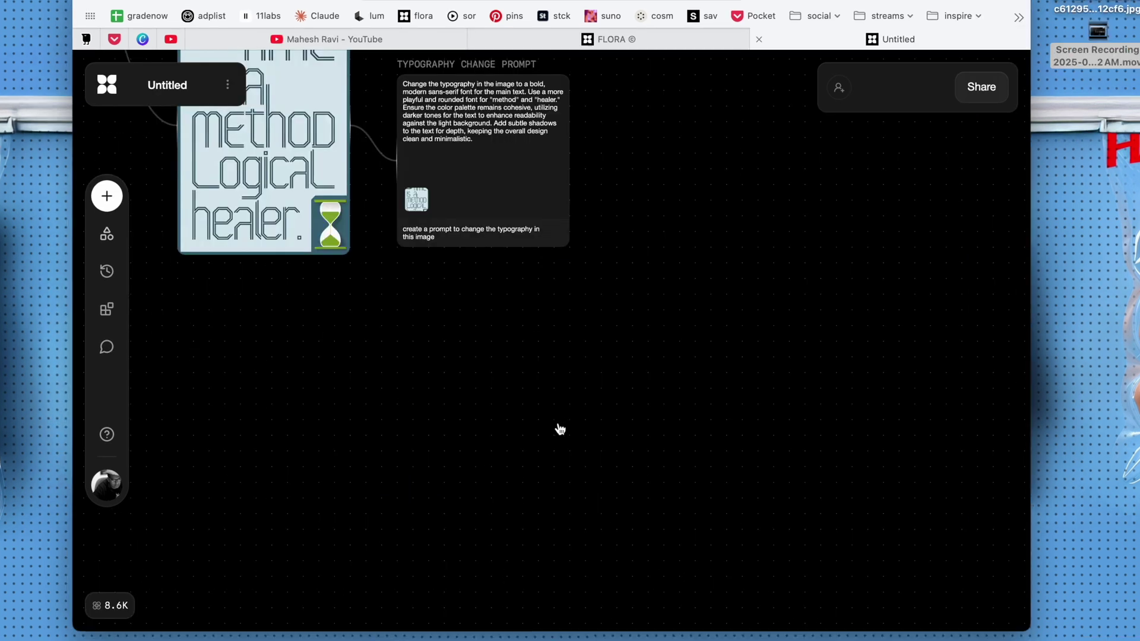
Add an image block holding the uploaded 'Everything's Cherry on Top' roller-skater jpg poster.
left_click(105, 195)
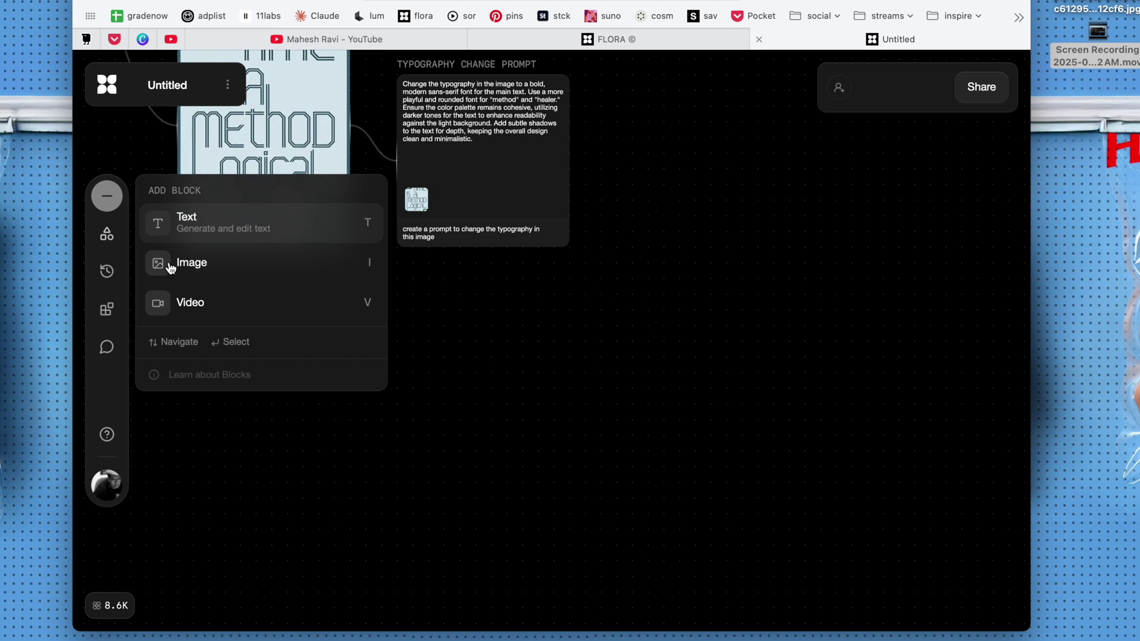
left_click(161, 274)
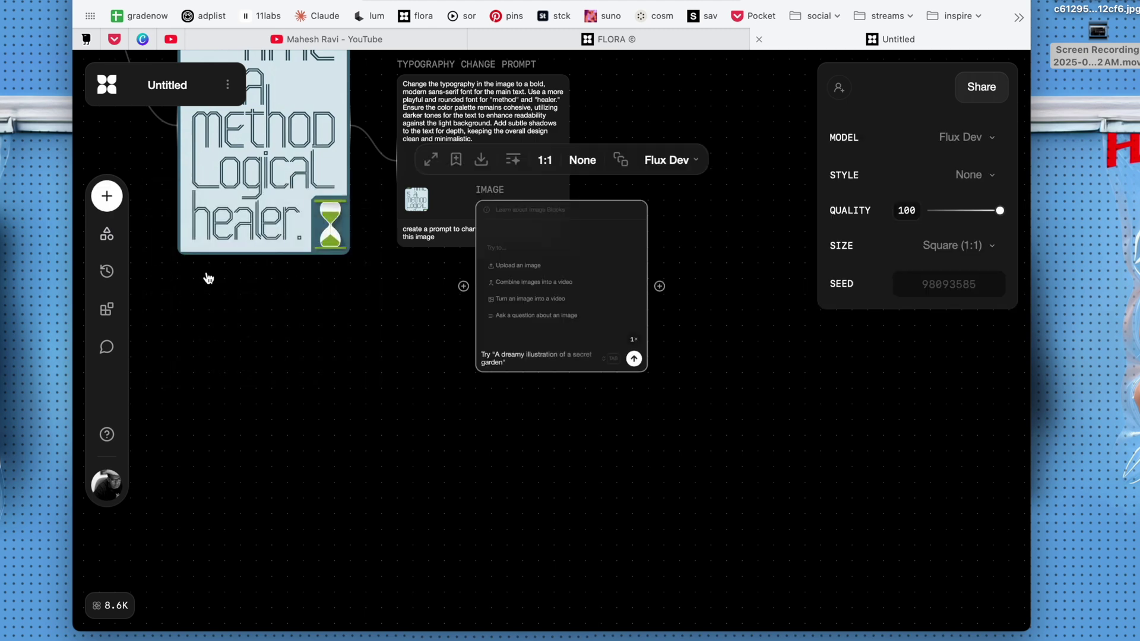
left_click_drag(499, 188, 398, 351)
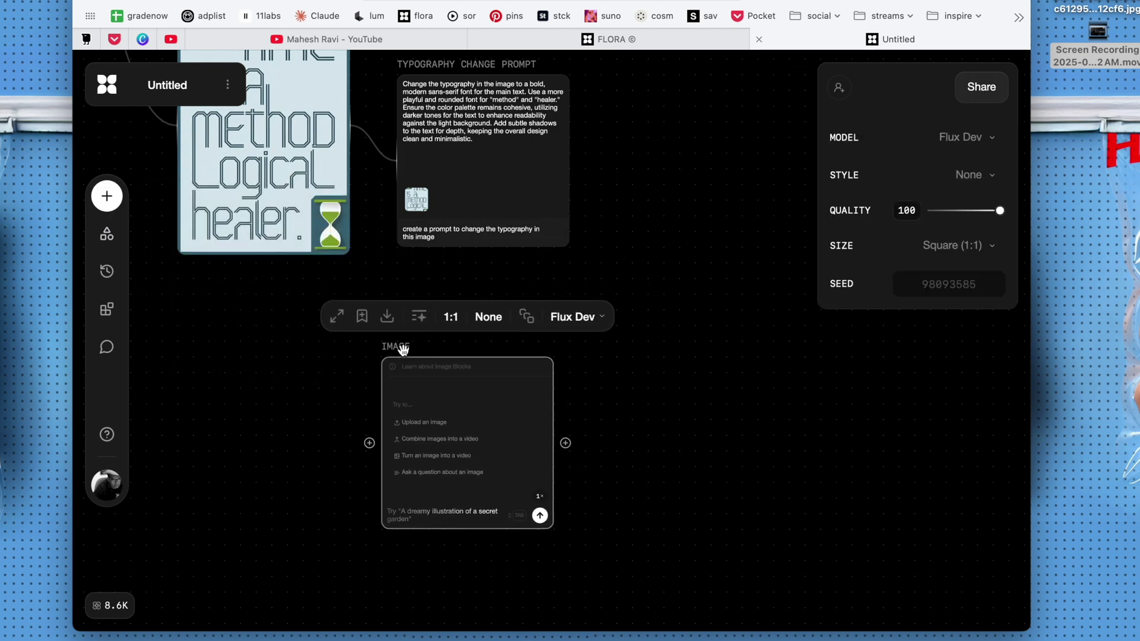
left_click(421, 422)
double_click(314, 168)
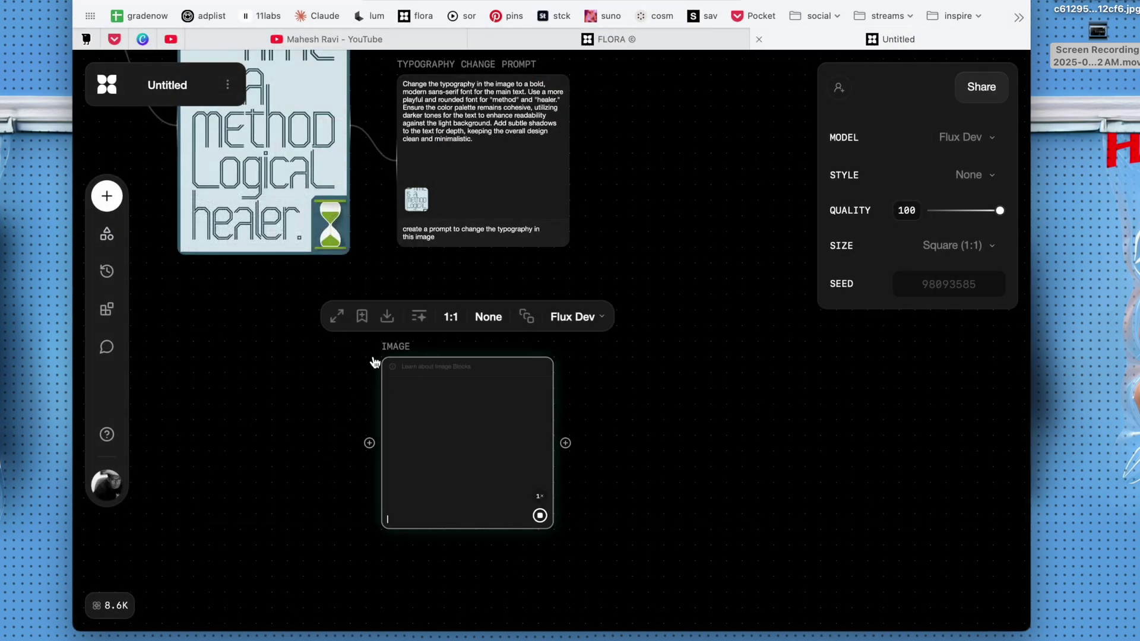
left_click_drag(387, 347, 340, 347)
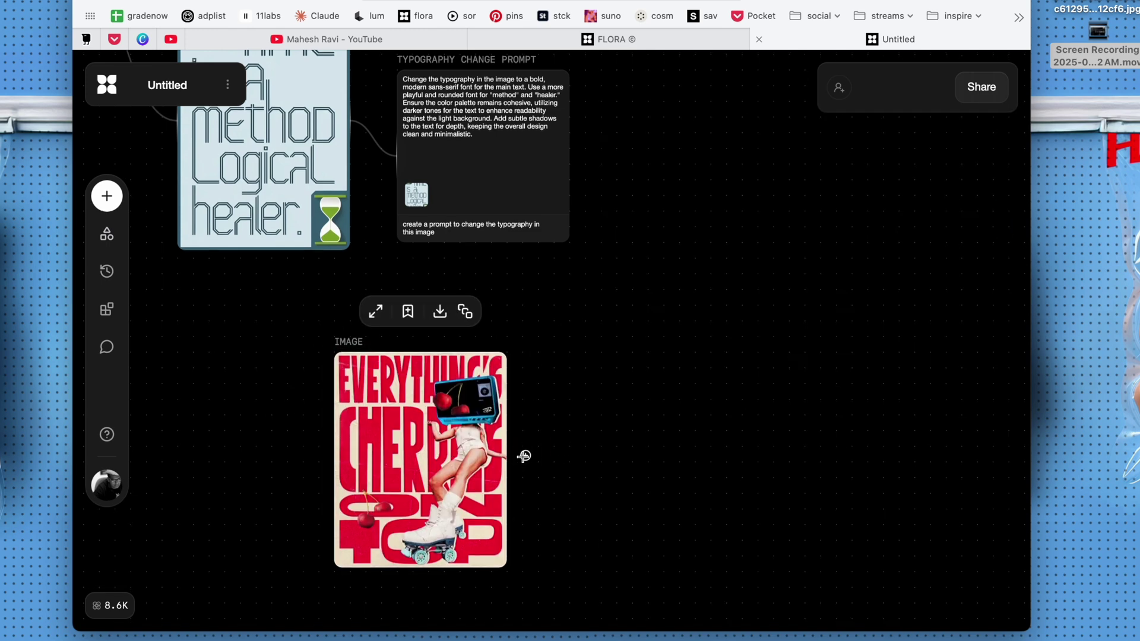
left_click_drag(518, 460, 605, 427)
Link a text block to the uploaded poster and ask GPT-4o Mini to 'describe this poster design'.
left_click(658, 178)
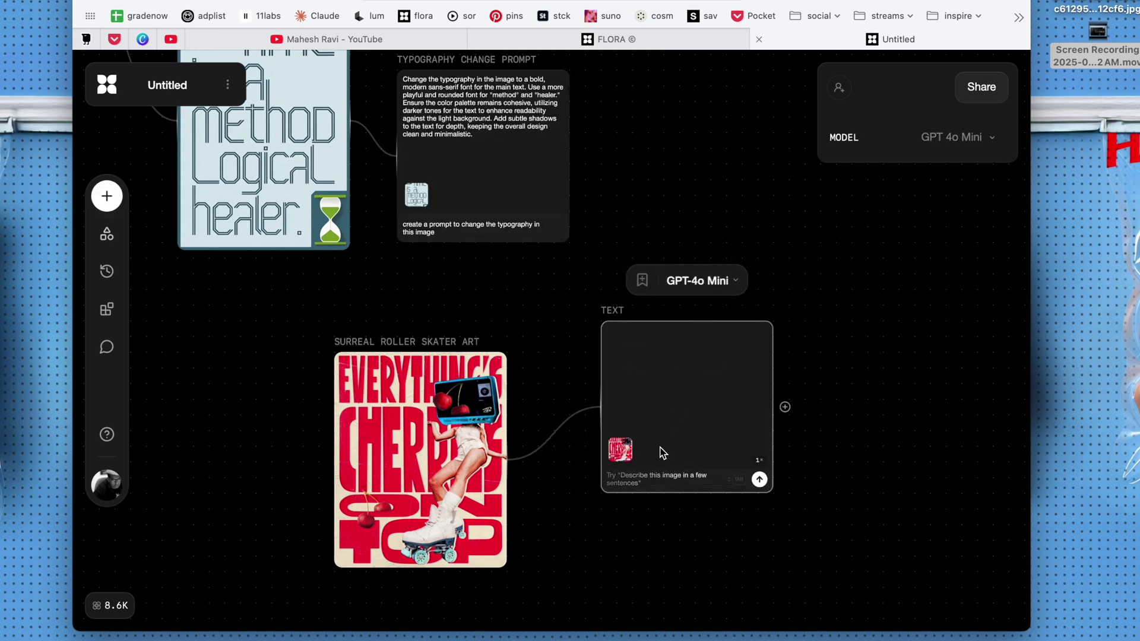
type("describe this poster design")
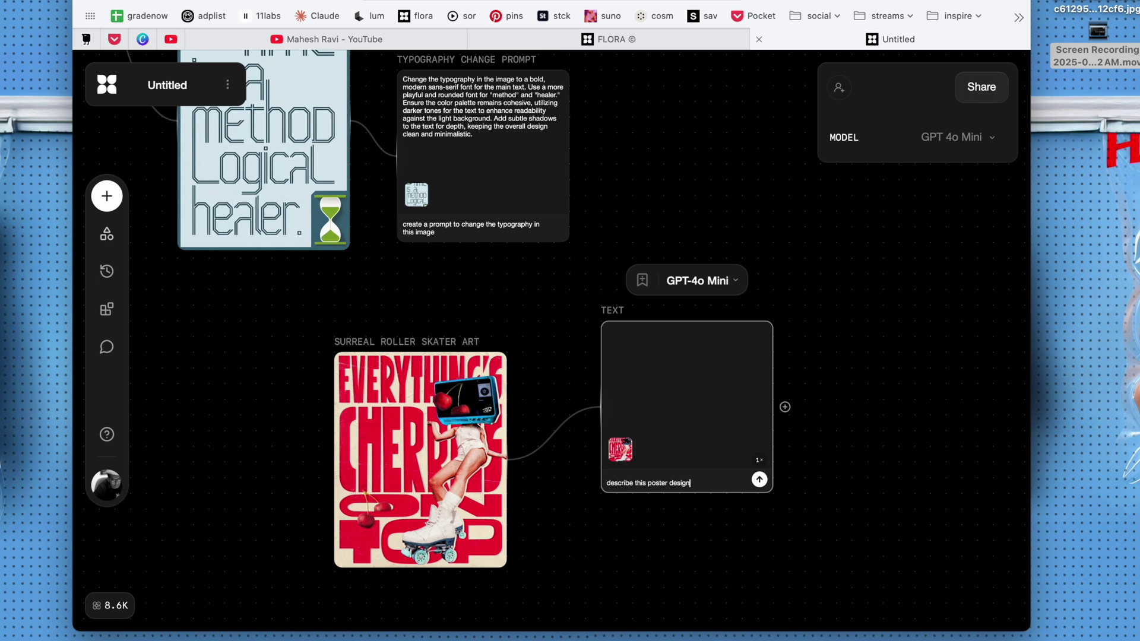
left_click(759, 480)
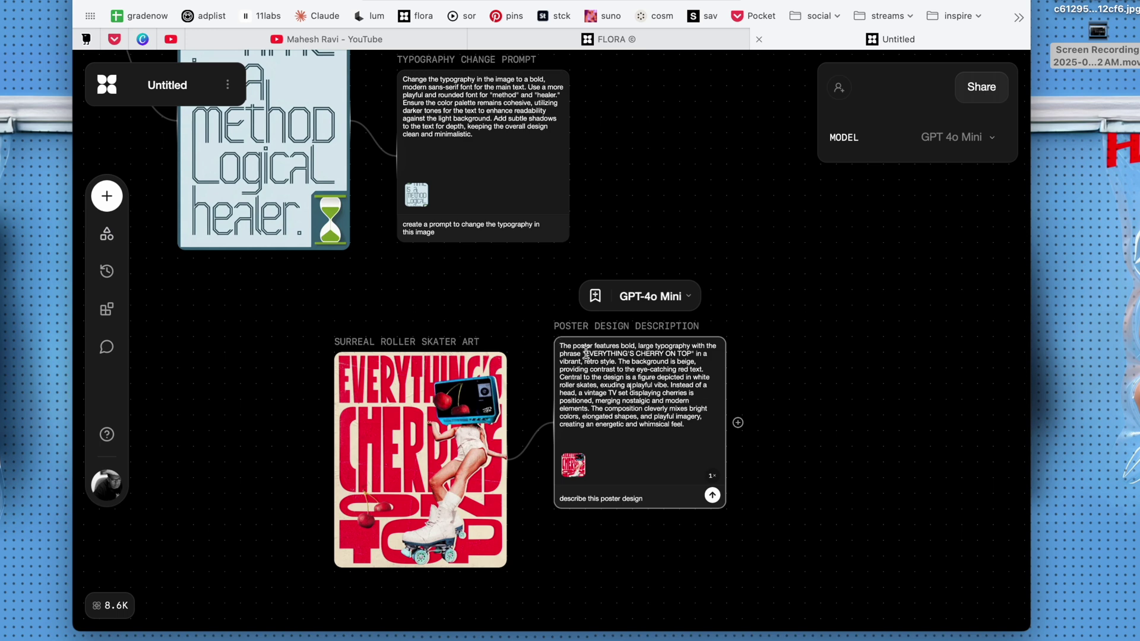
In the description, replace 'EVERYTHING'S CHERRY ON TOP' with 'TIME IS A METHODOLOGICAL HEALER'.
left_click_drag(585, 352, 688, 351)
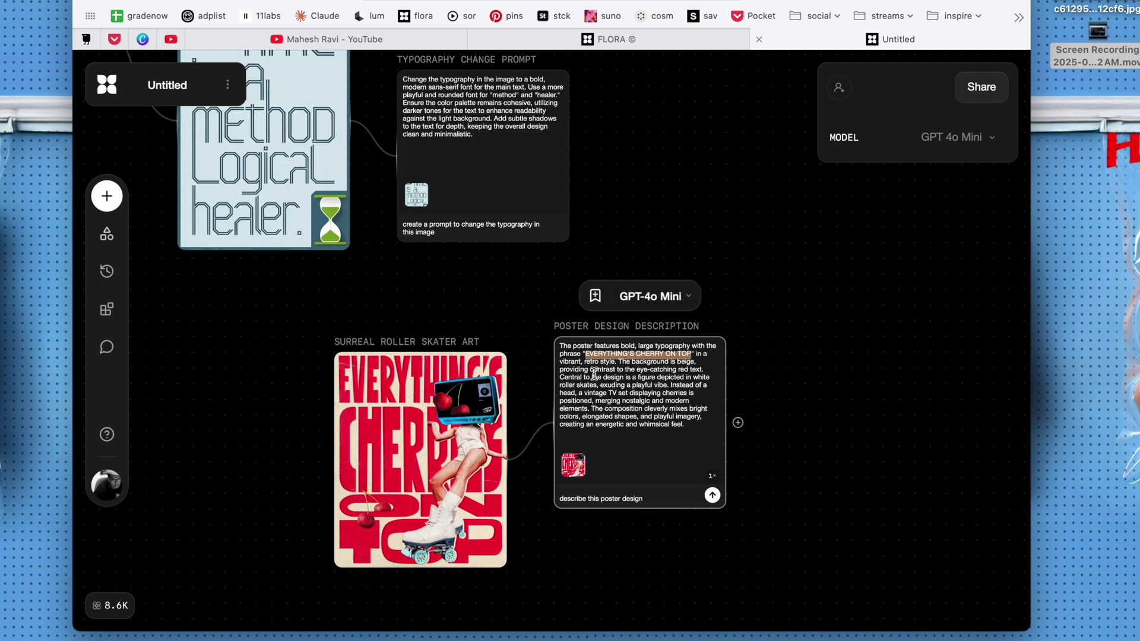
type("T")
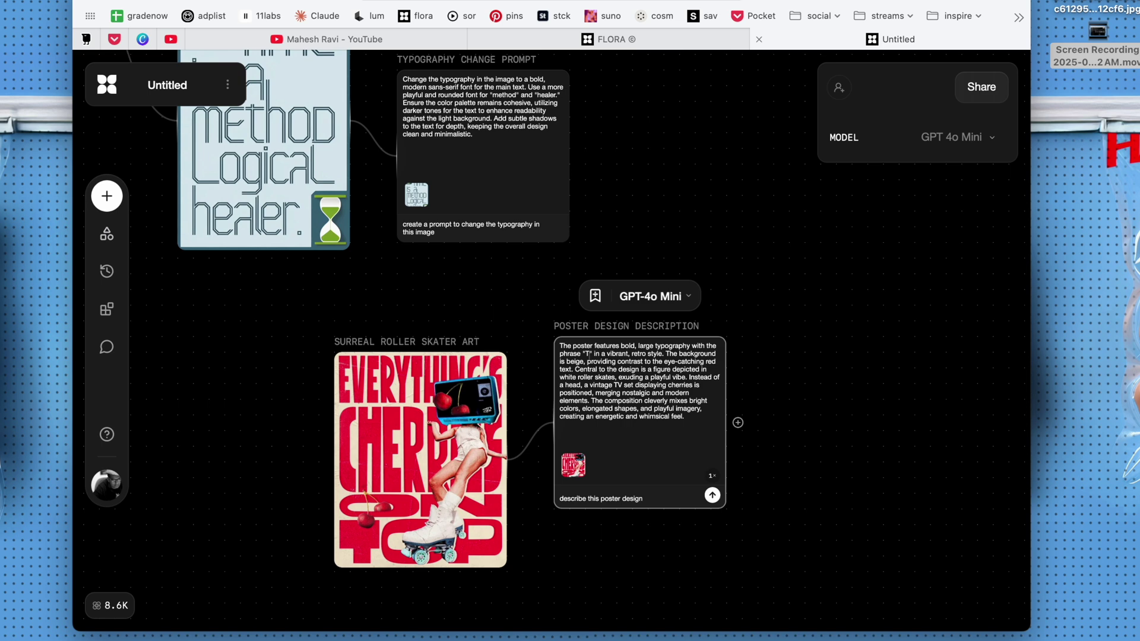
type("IME IS A ME")
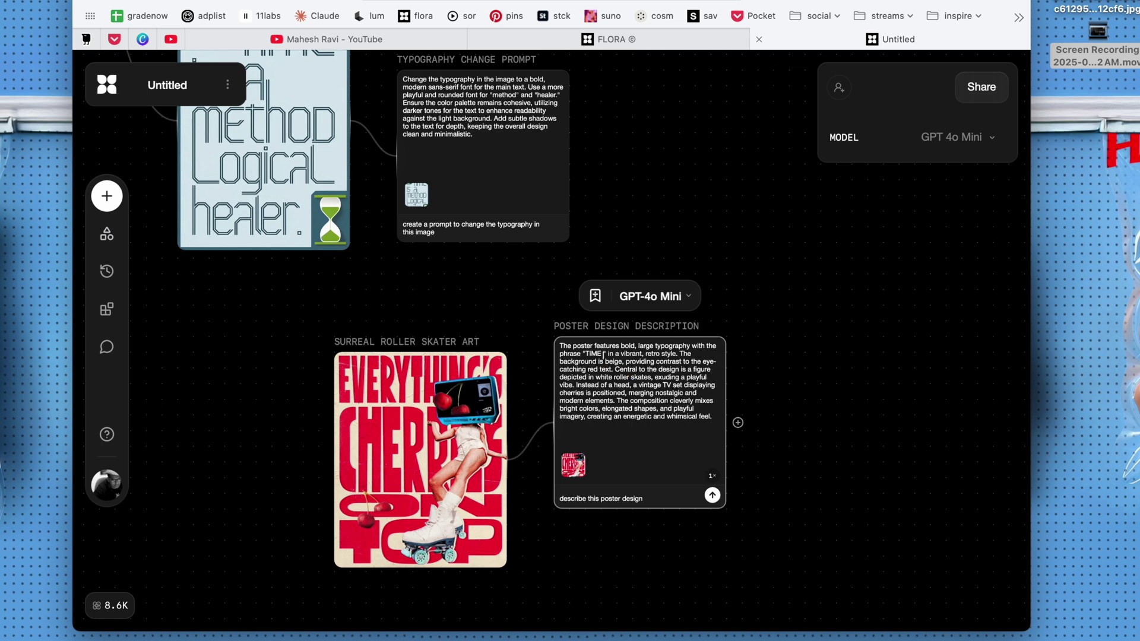
type("THODOL")
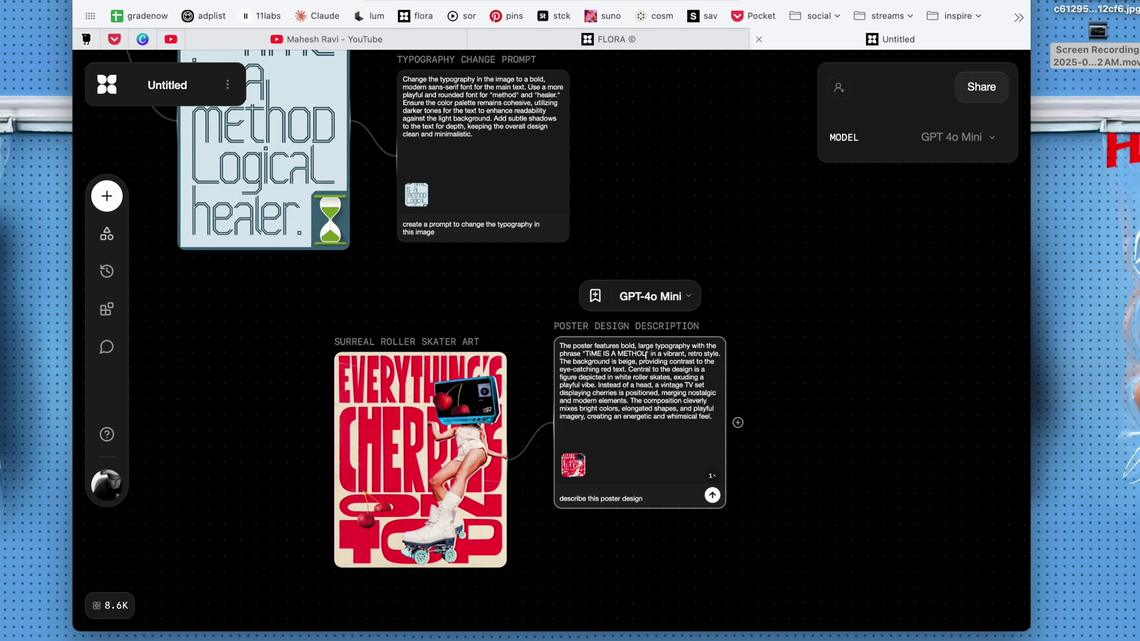
type("OGICAL")
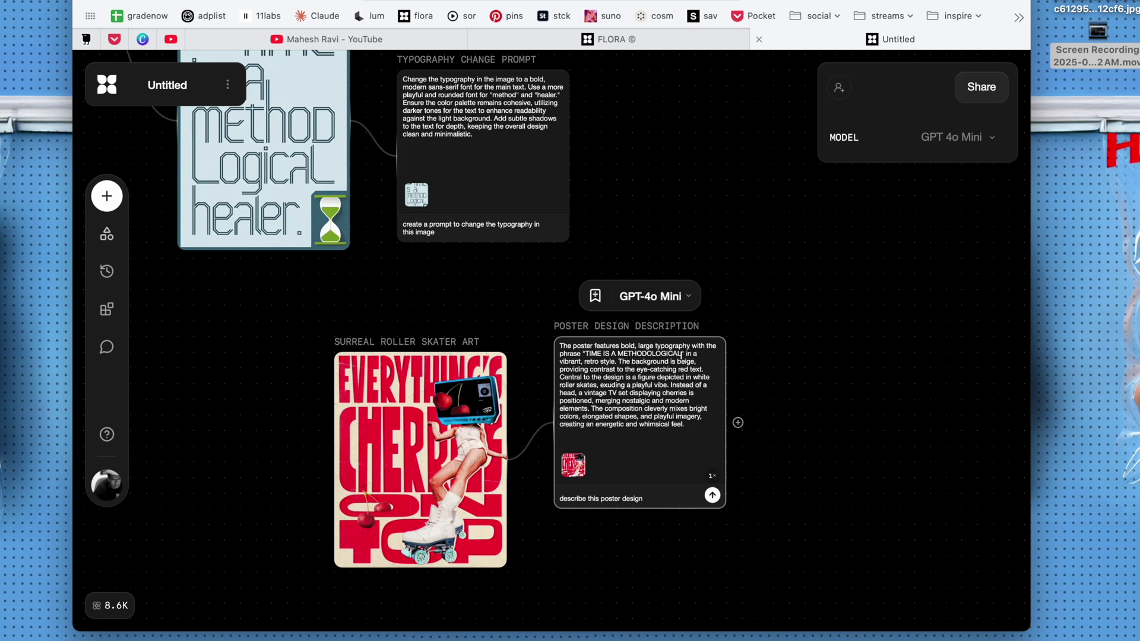
type(" E")
key("BackSpace")
key("BackSpace")
type("HEALER")
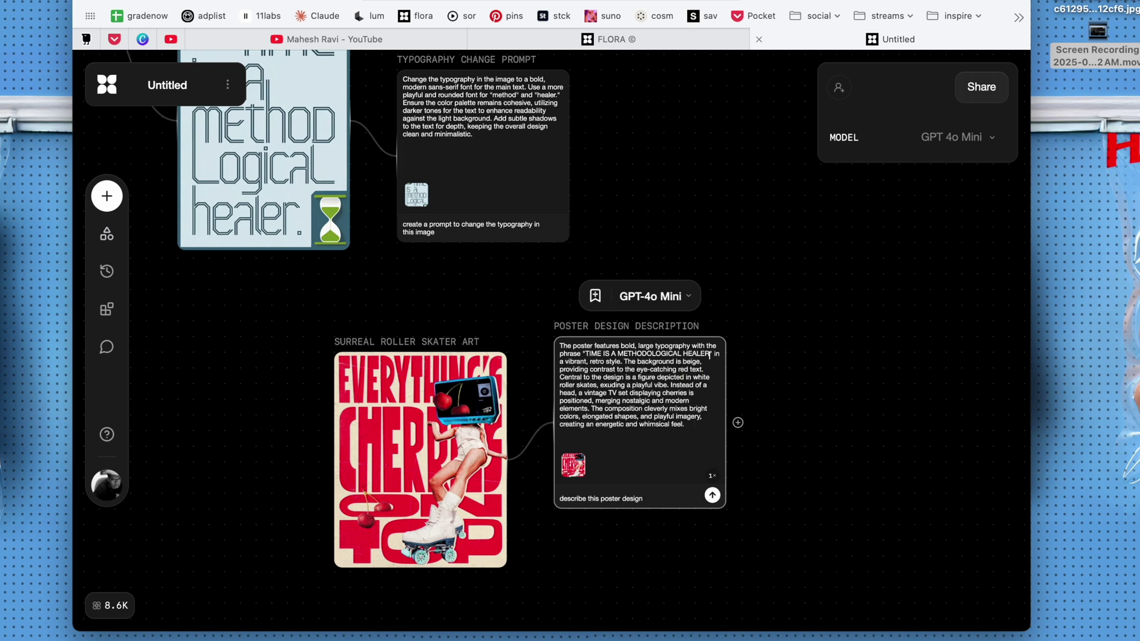
Draw a new connection from the Poster Design Description block onto empty canvas.
left_click(596, 393)
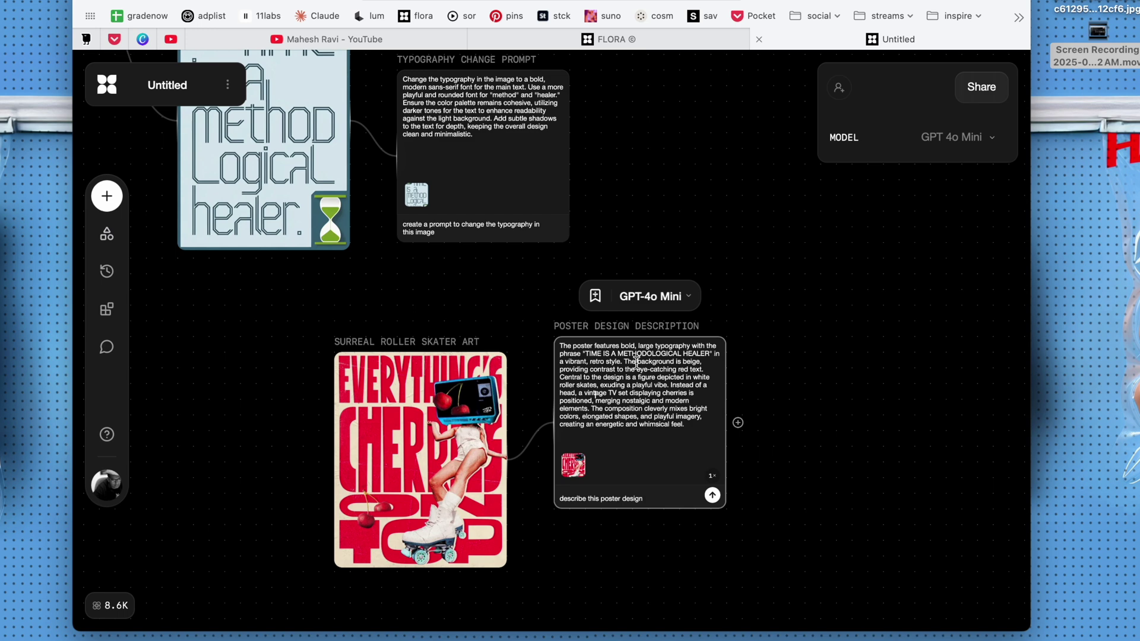
left_click(656, 401)
left_click(611, 408)
left_click_drag(737, 423, 816, 295)
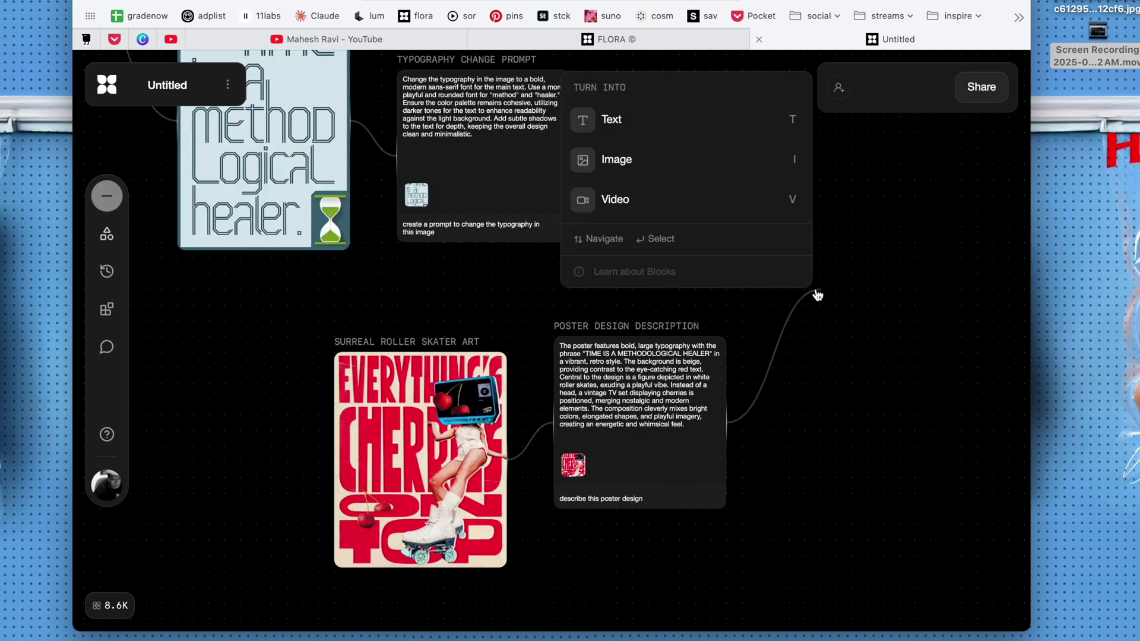
Generate 3 Ideogram 2.0 images in Design style, Portrait (2:3), from the description.
left_click(687, 175)
left_click(964, 138)
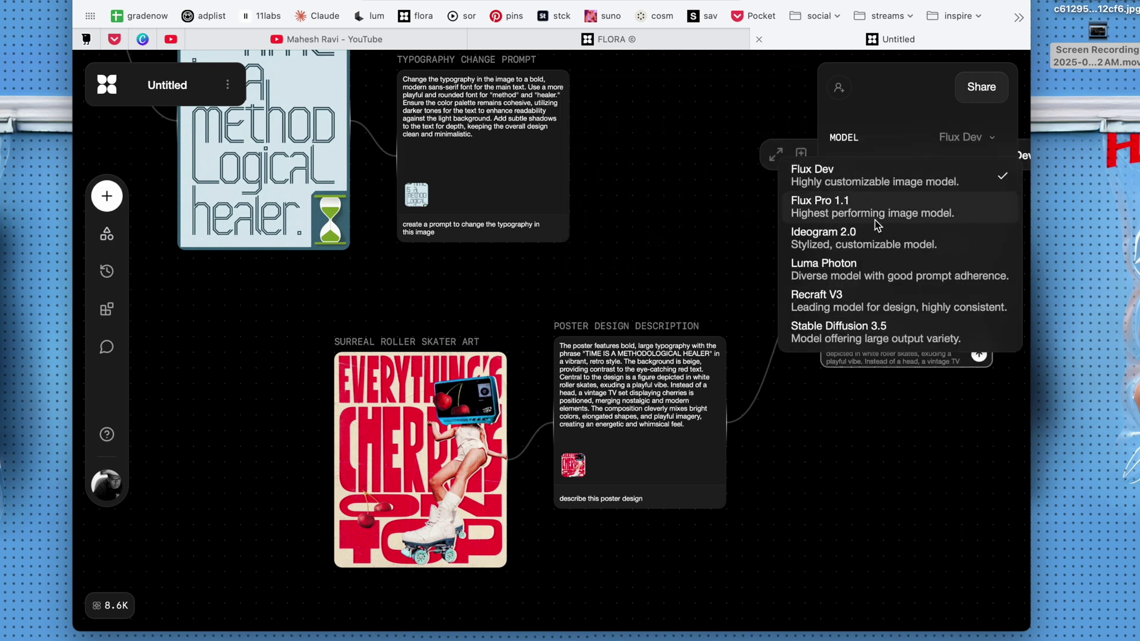
left_click(857, 240)
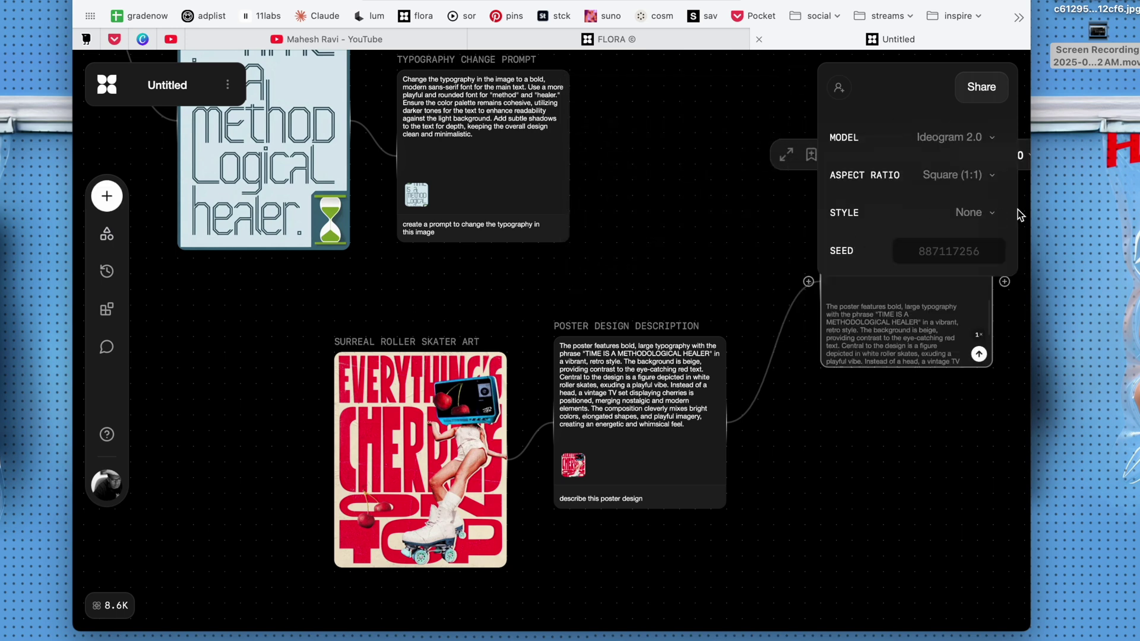
left_click(995, 214)
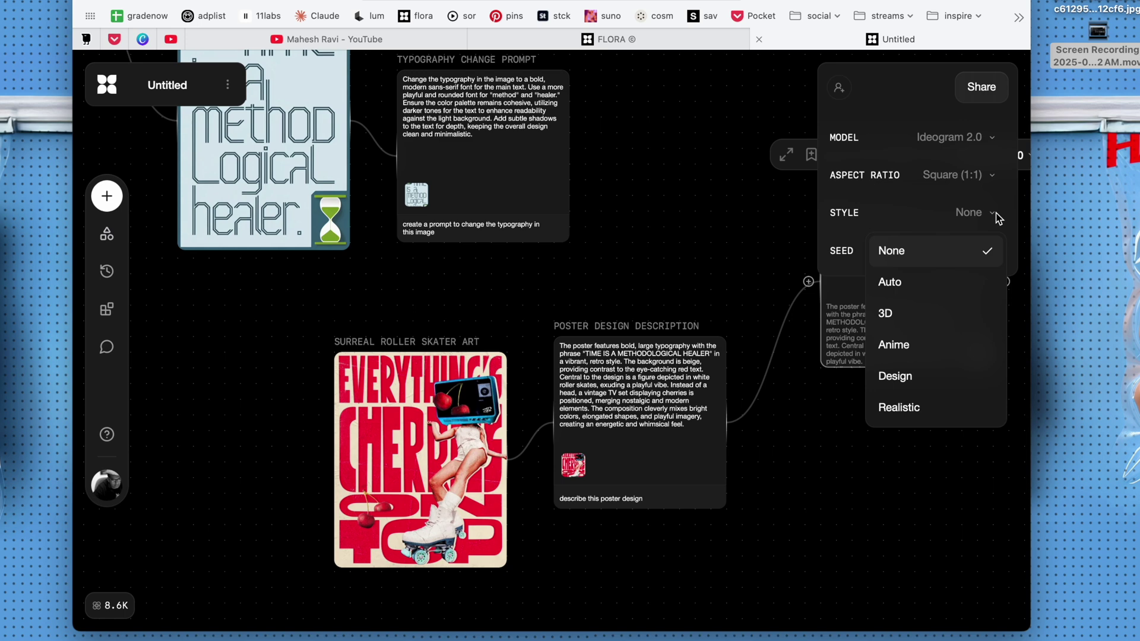
left_click(894, 376)
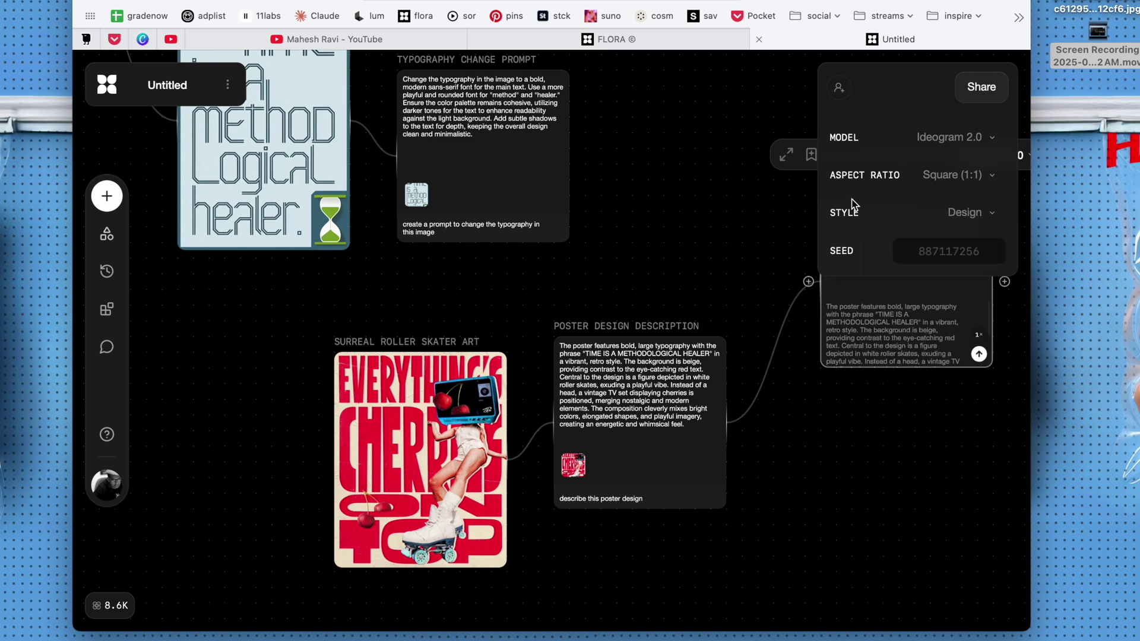
left_click(955, 174)
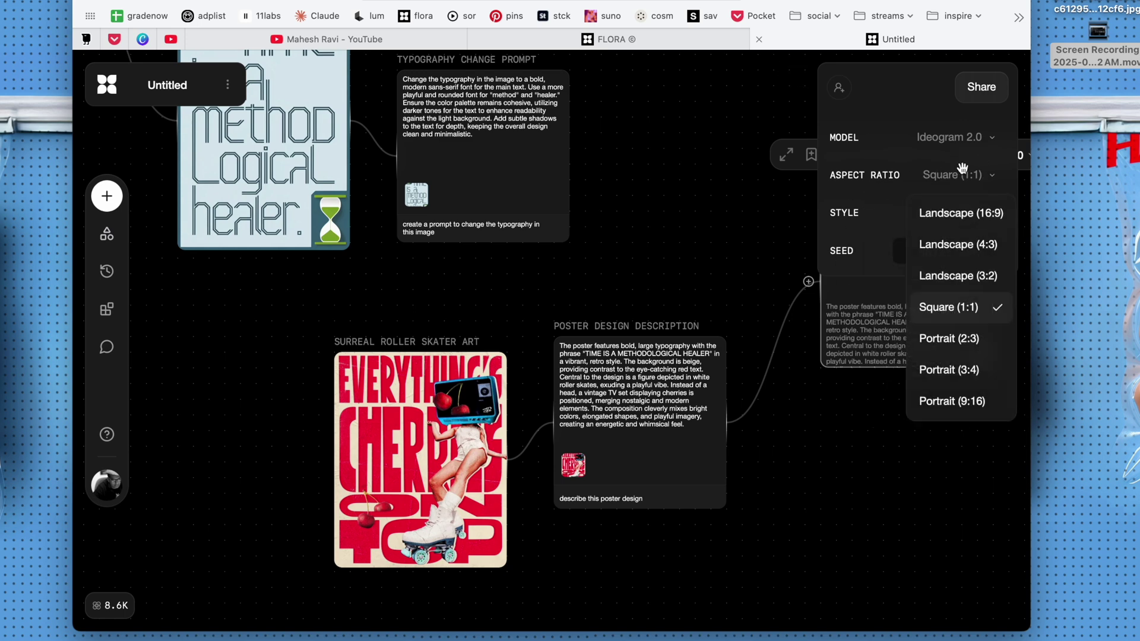
left_click(924, 347)
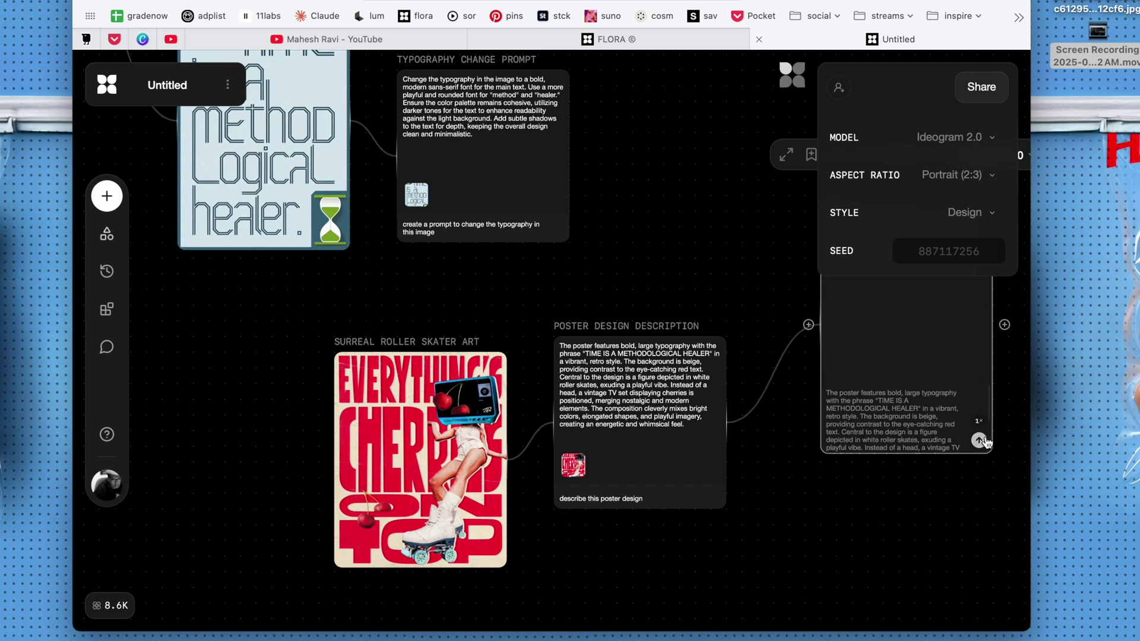
left_click(978, 420)
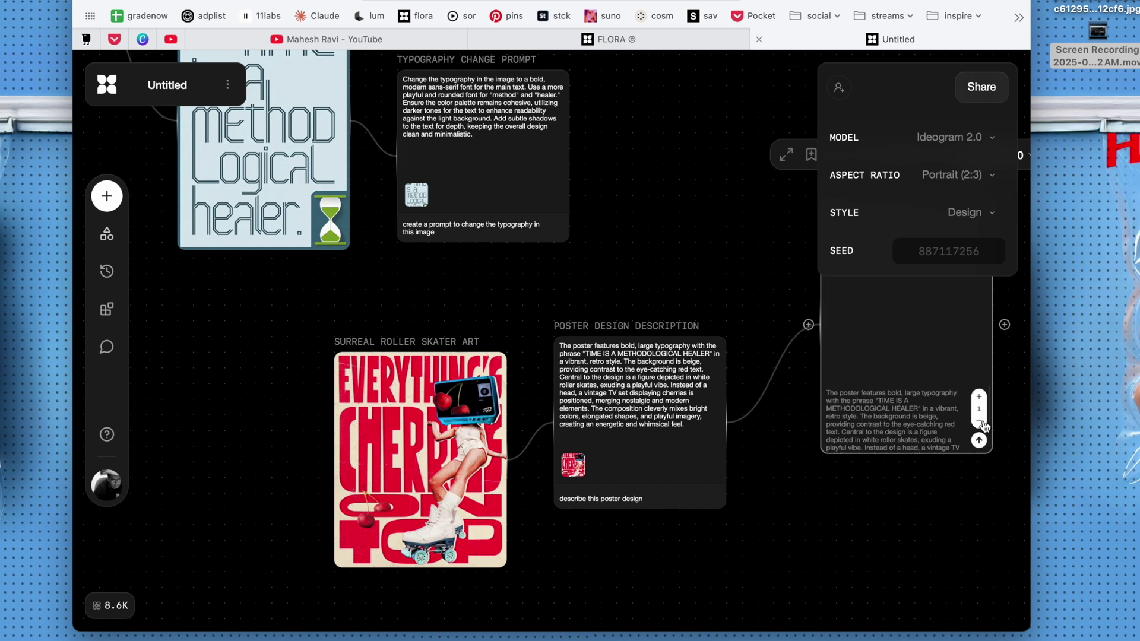
left_click(978, 397)
left_click(978, 397)
left_click(979, 441)
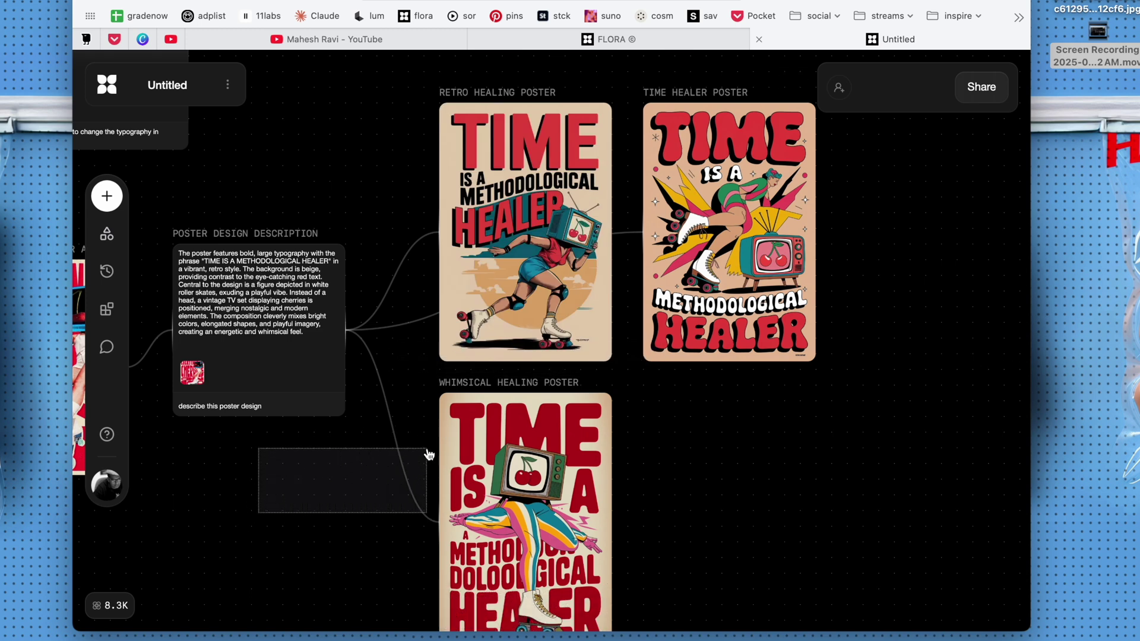
Scroll around the canvas to review the Retro Healing, Time Healer and Whimsical Healing posters.
scroll(498, 451, "left", 8)
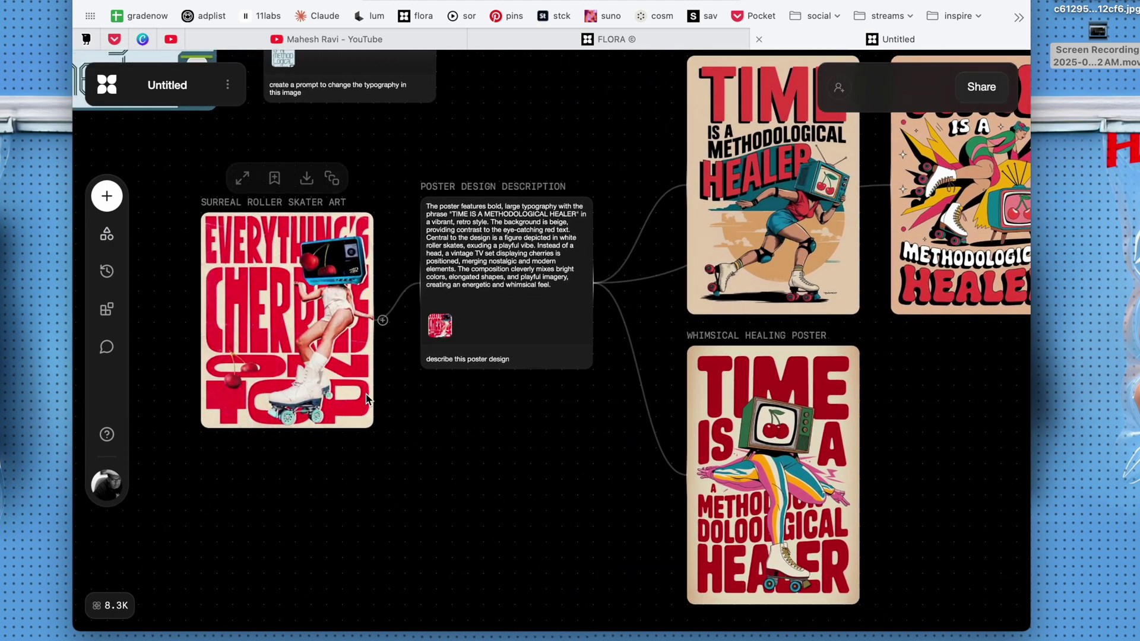
scroll(525, 483, "right", 5)
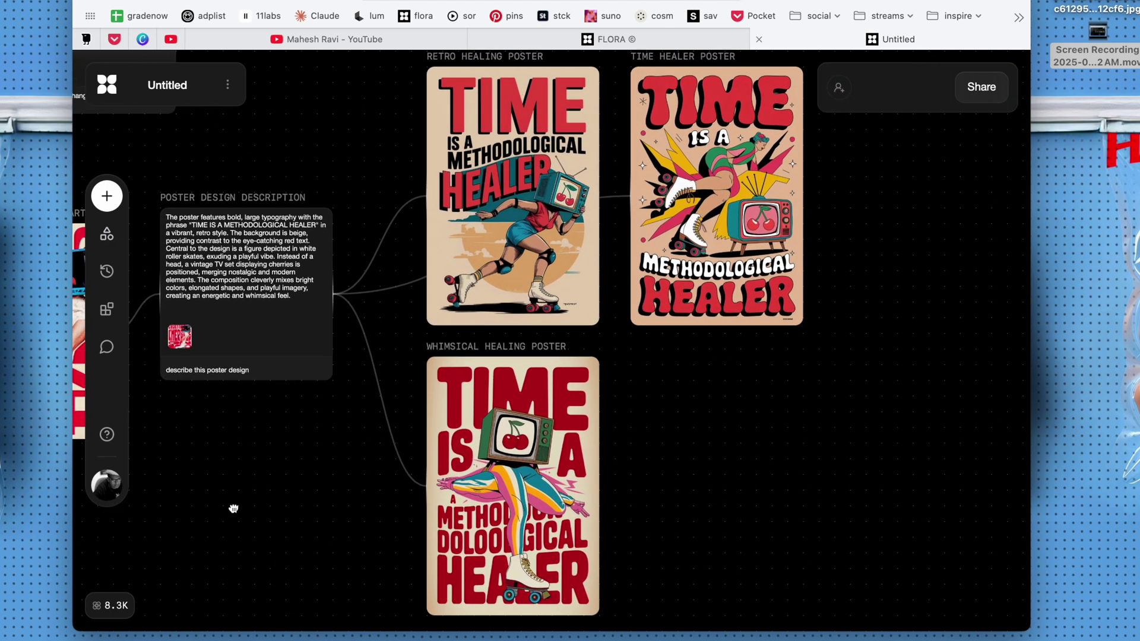
scroll(299, 542, "left", 3)
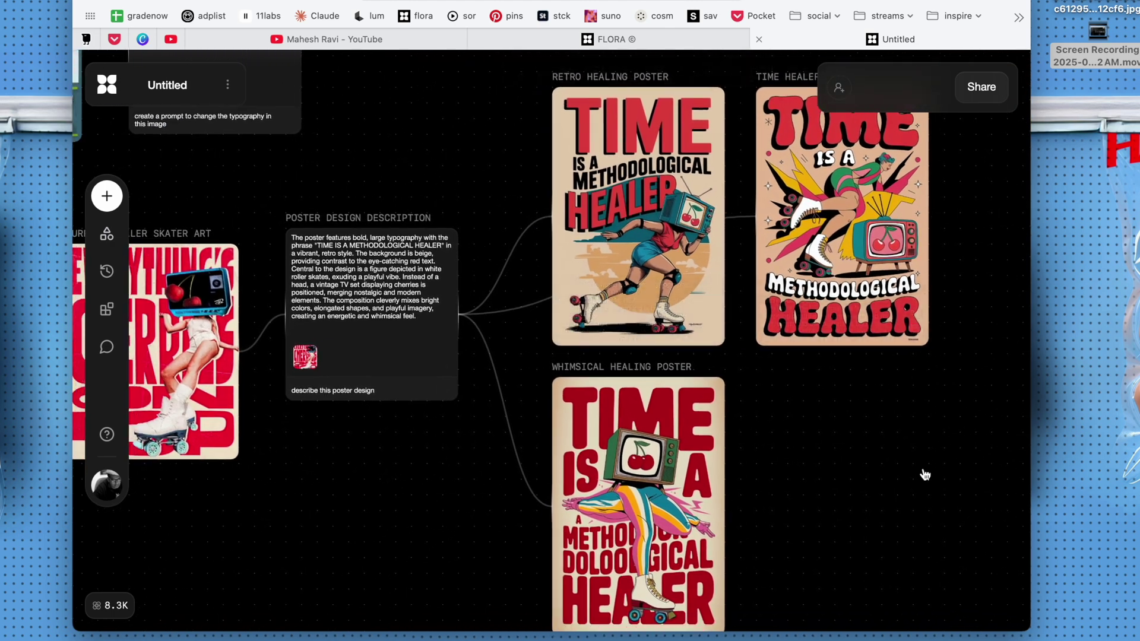
scroll(288, 521, "left", 3)
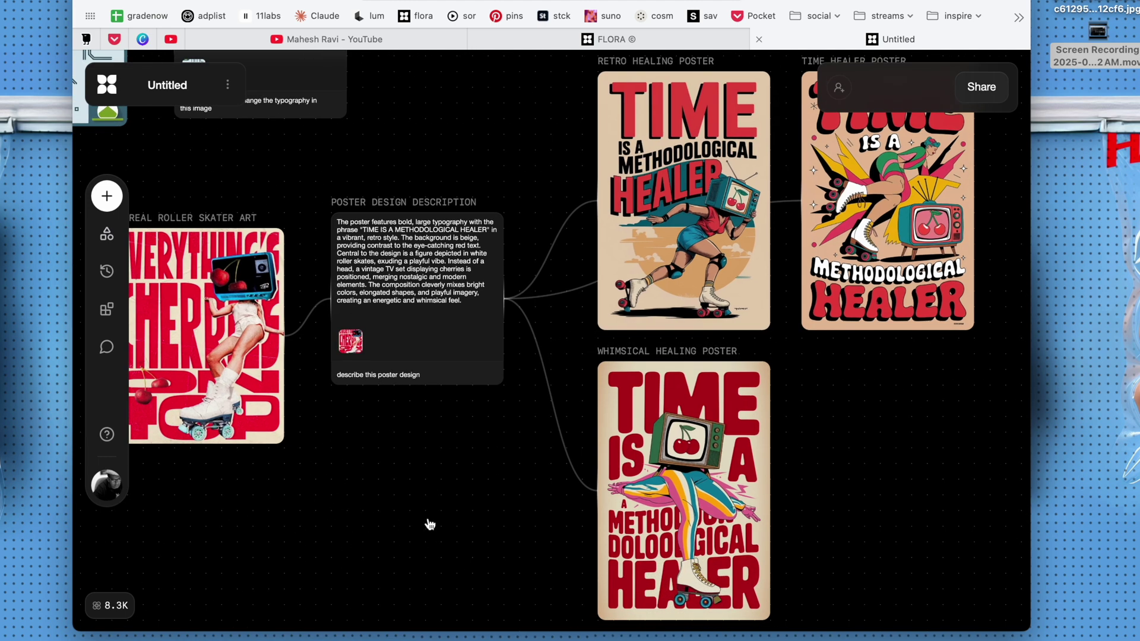
scroll(428, 524, "right", 3)
scroll(356, 523, "right", 3)
scroll(308, 534, "right", 3)
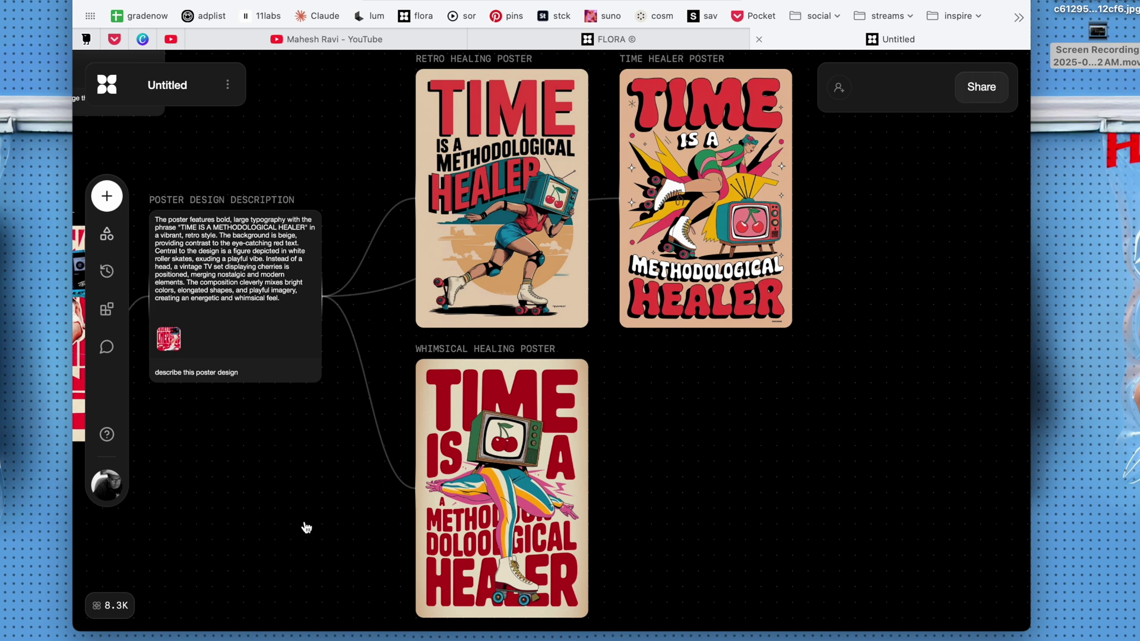
scroll(303, 526, "down", 5)
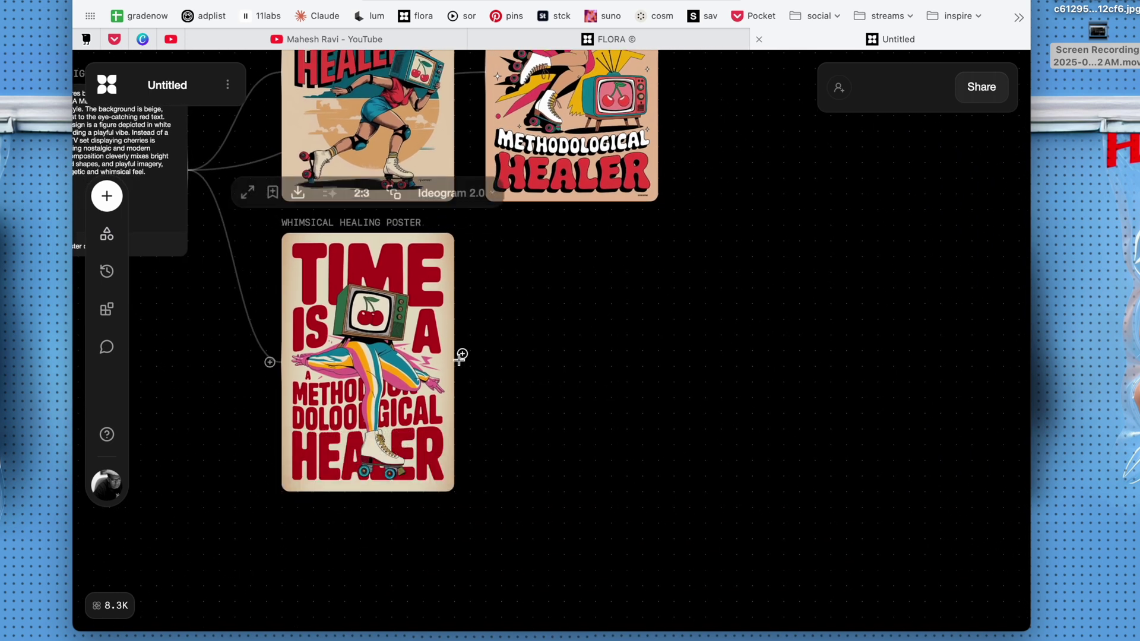
Wire the Whimsical Healing Poster into a new image block prompted 'MAKE VARIATIONS', placed beside it.
left_click_drag(461, 357, 686, 336)
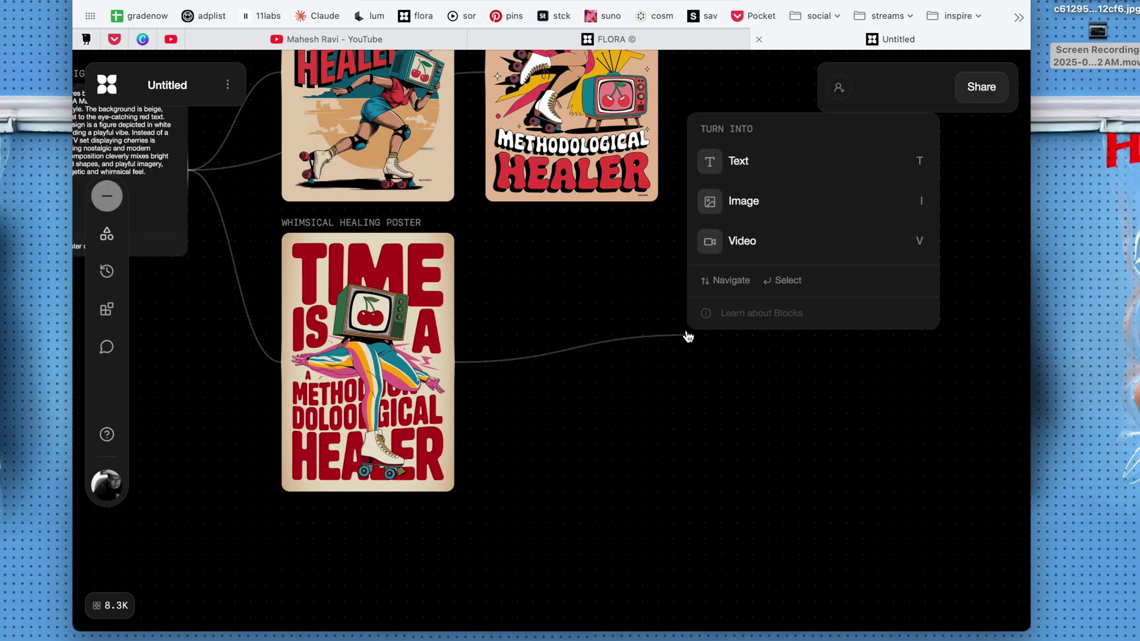
left_click(722, 191)
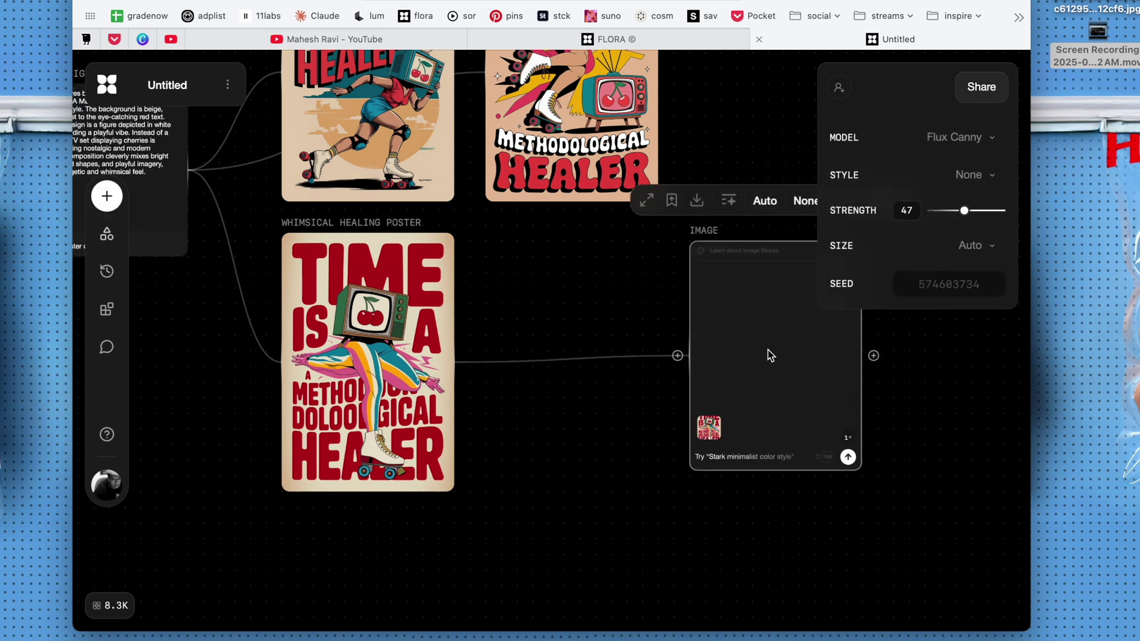
left_click(753, 460)
type("MAKE VARIATIONS")
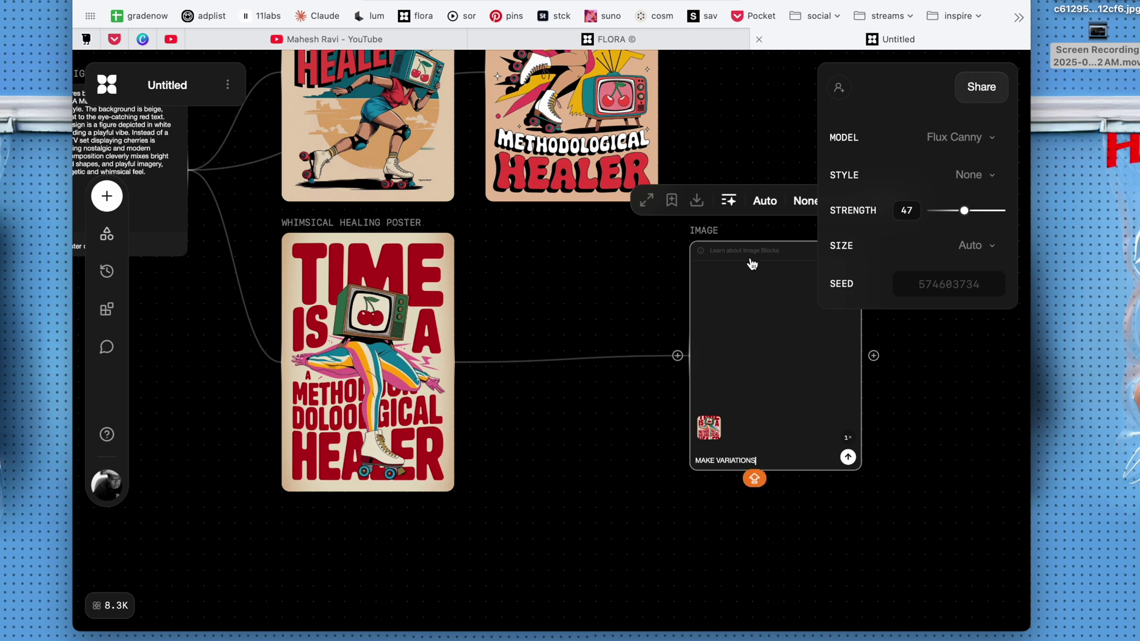
left_click_drag(718, 231, 561, 262)
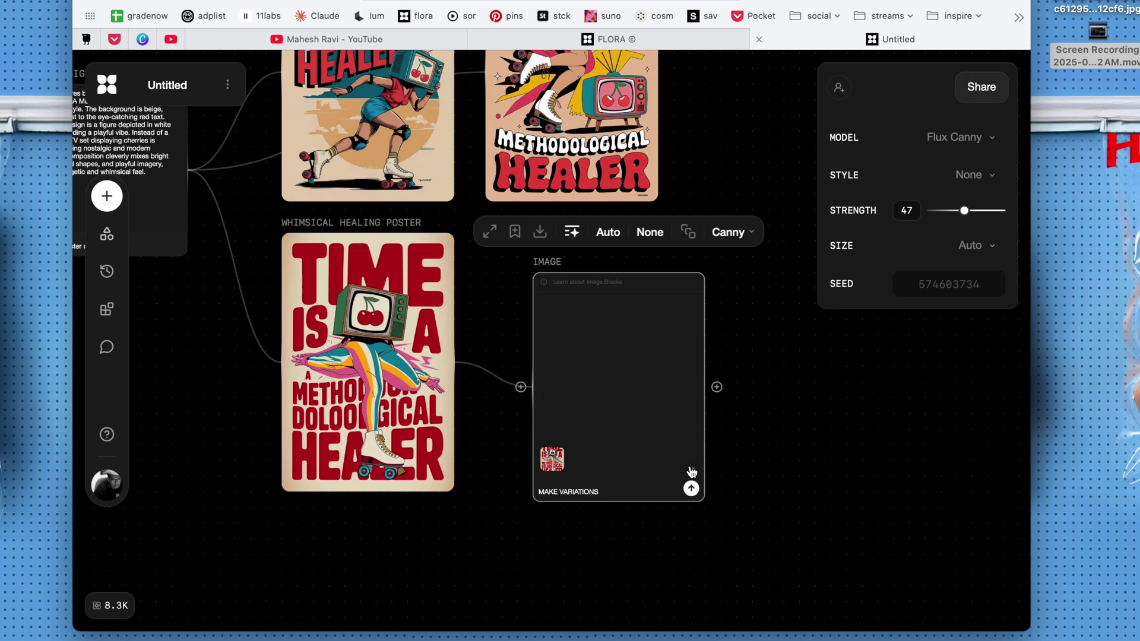
Set the image block's model to Flux Redux and raise the variation count to 2.
left_click(1000, 184)
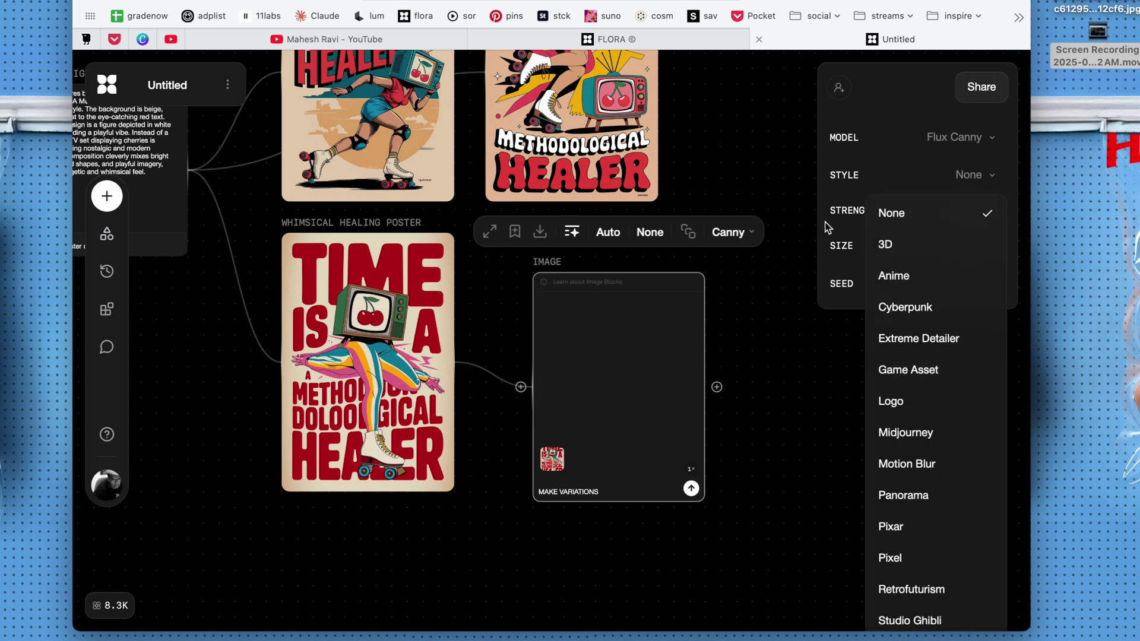
left_click(925, 138)
left_click(945, 138)
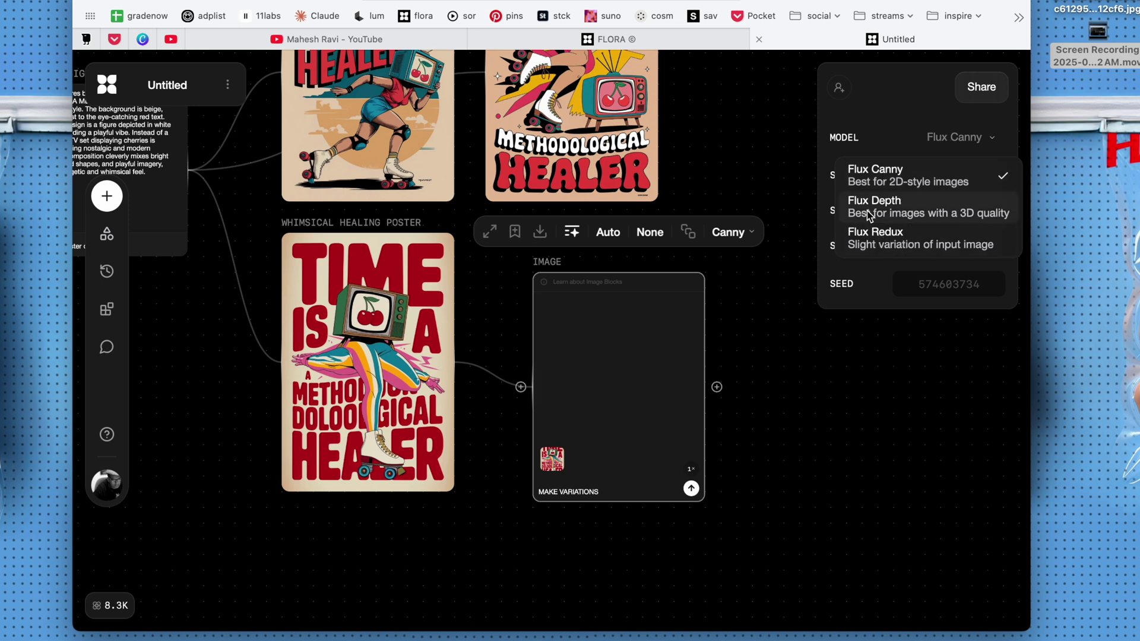
left_click(879, 244)
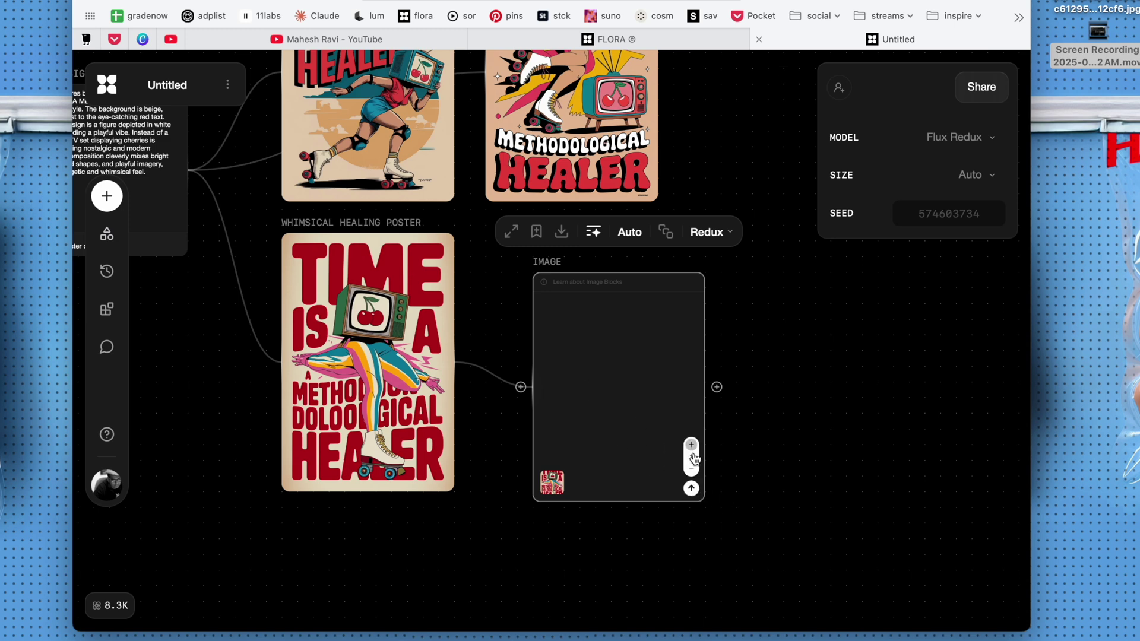
left_click(691, 444)
Generate the Flux Redux variations of the whimsical healer poster.
left_click(691, 488)
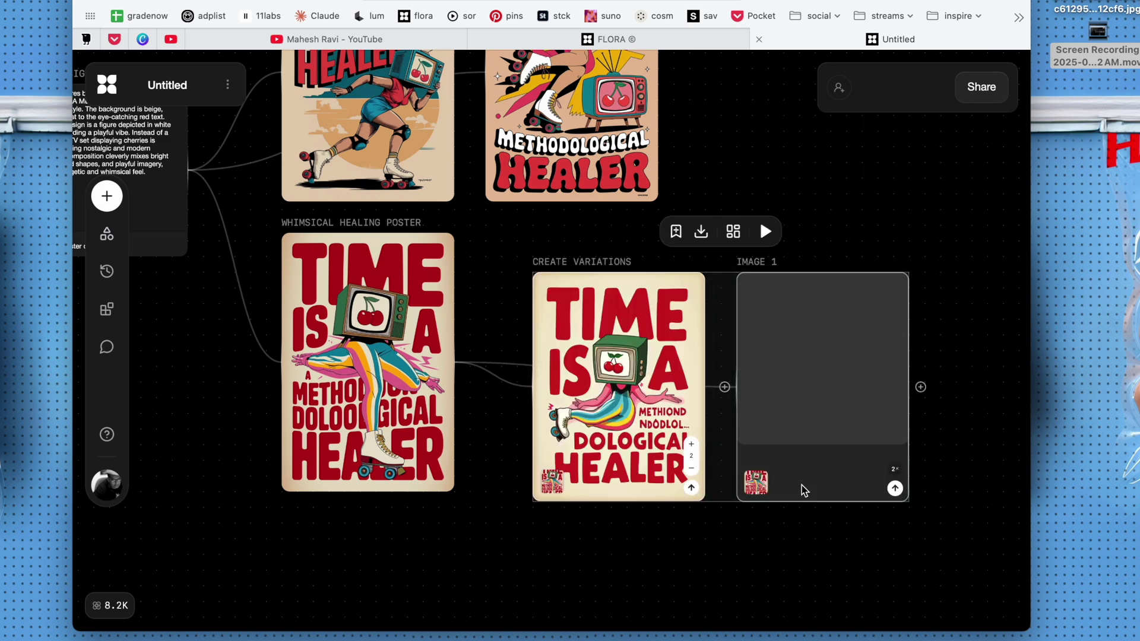